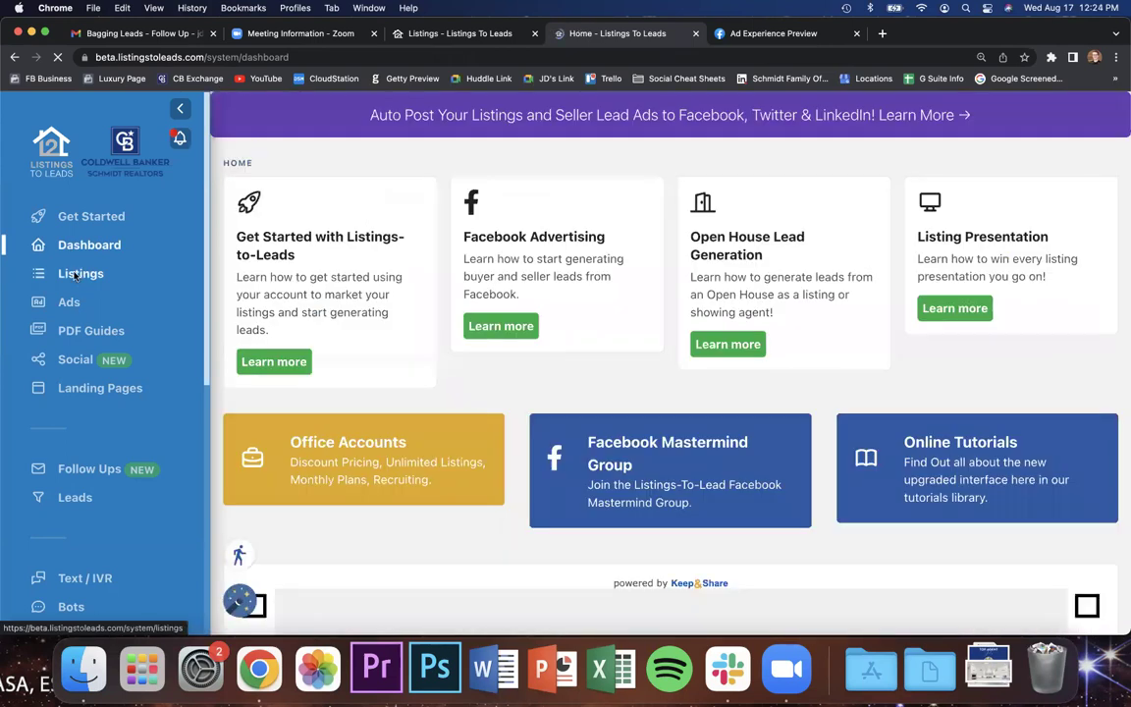
Step: Open the marketing page of the Just Sold Lake Ann listing and review its Facebook ad's location, budget, schedule and preview
left_click(75, 276)
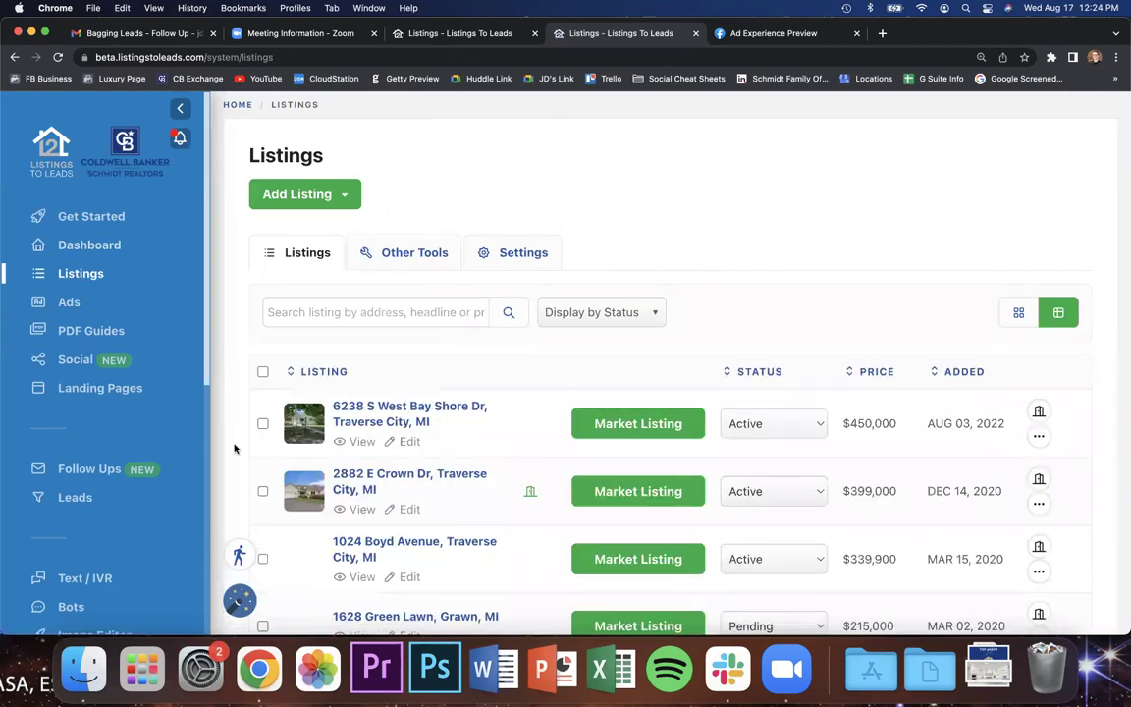
scroll(235, 450, "down", 5)
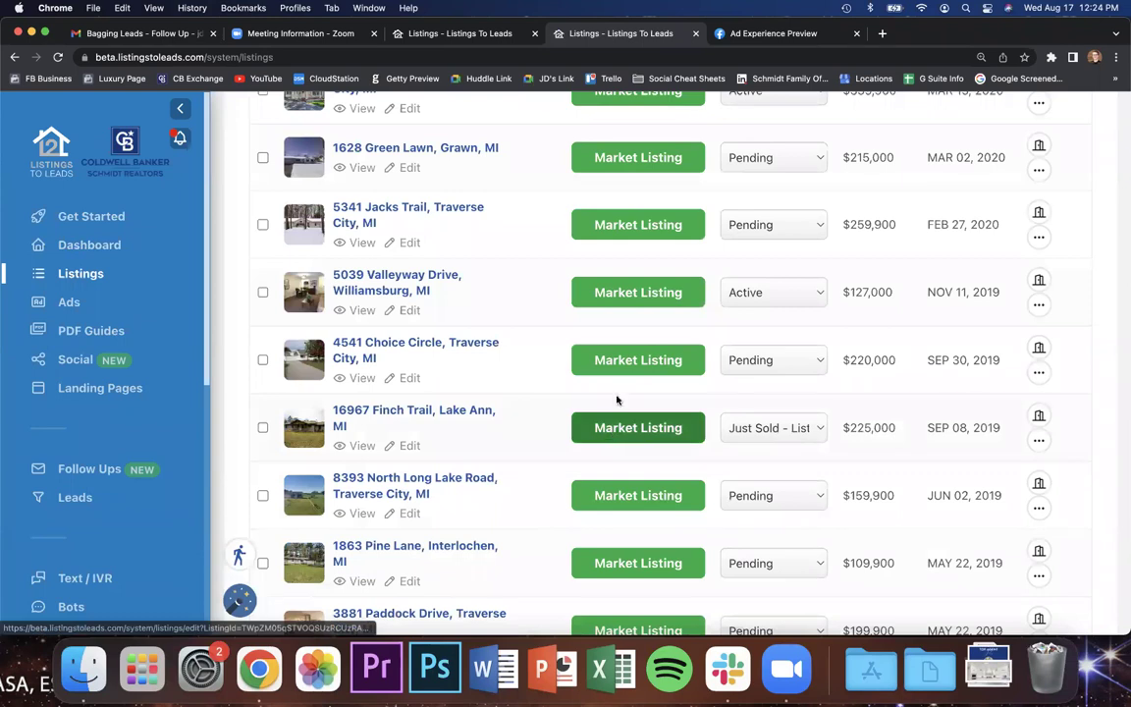
left_click(629, 428)
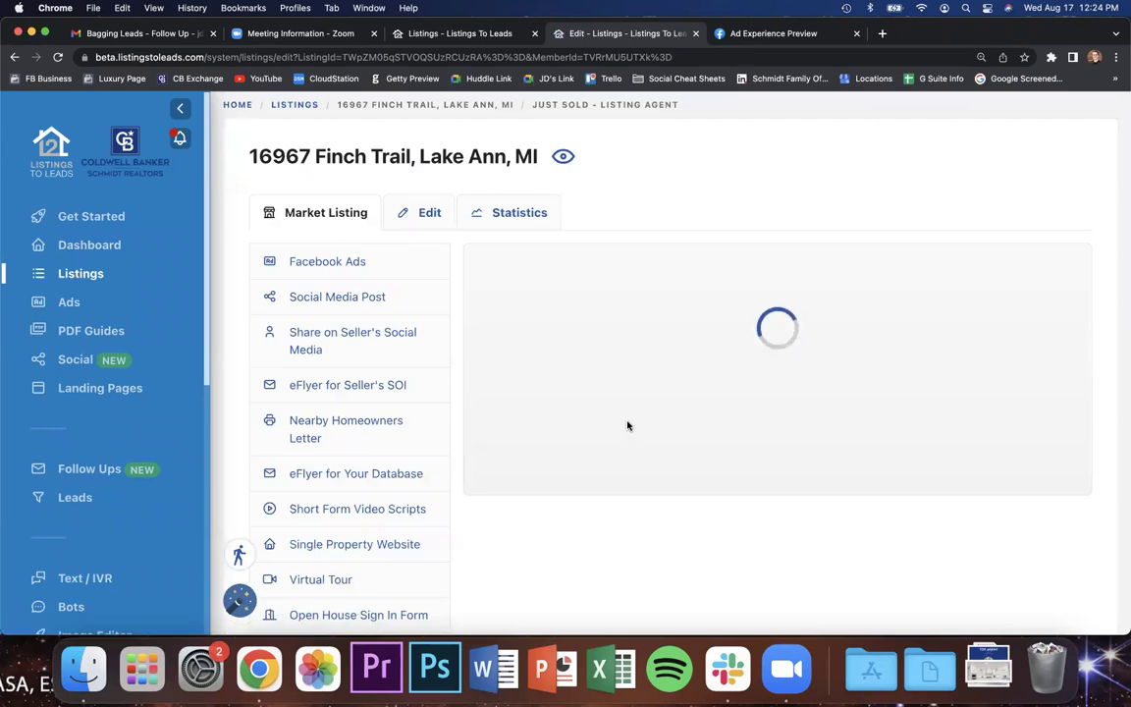
scroll(629, 425, "down", 4)
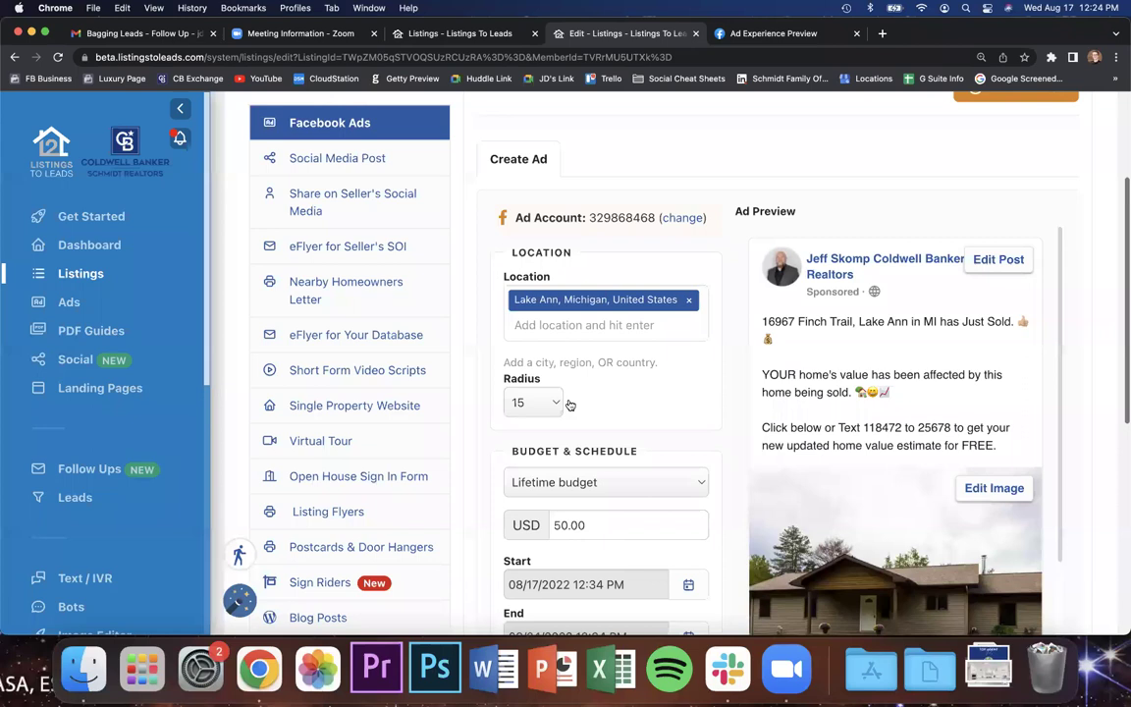
scroll(557, 579, "down", 7)
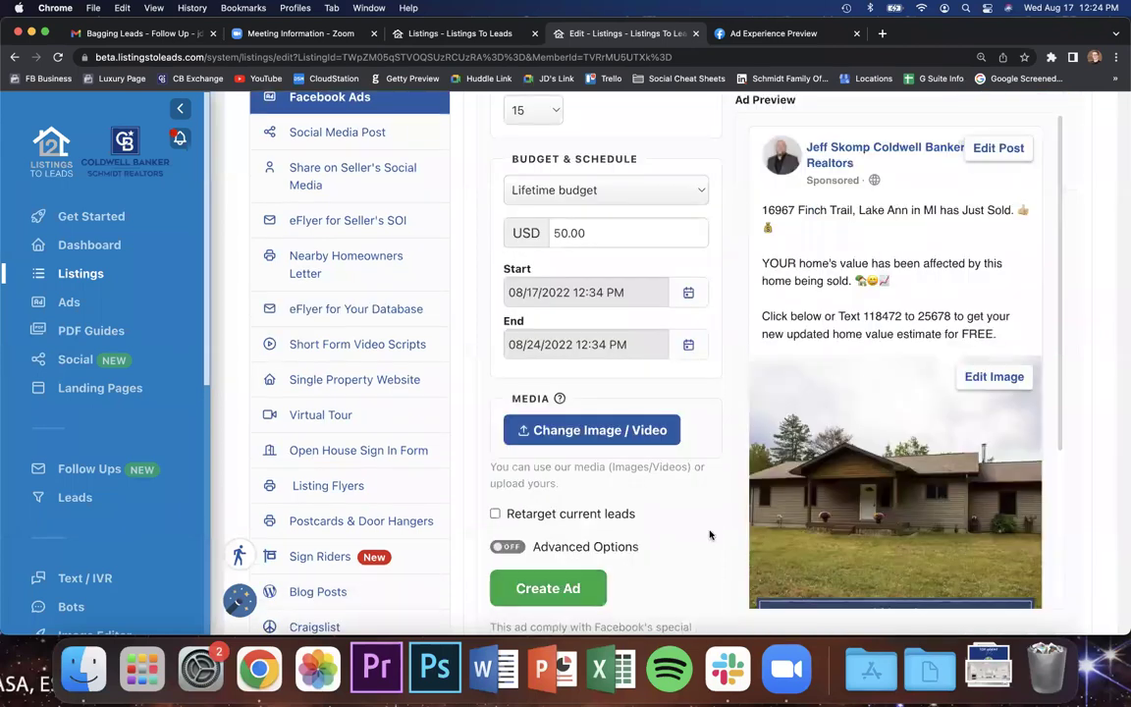
scroll(710, 535, "down", 2)
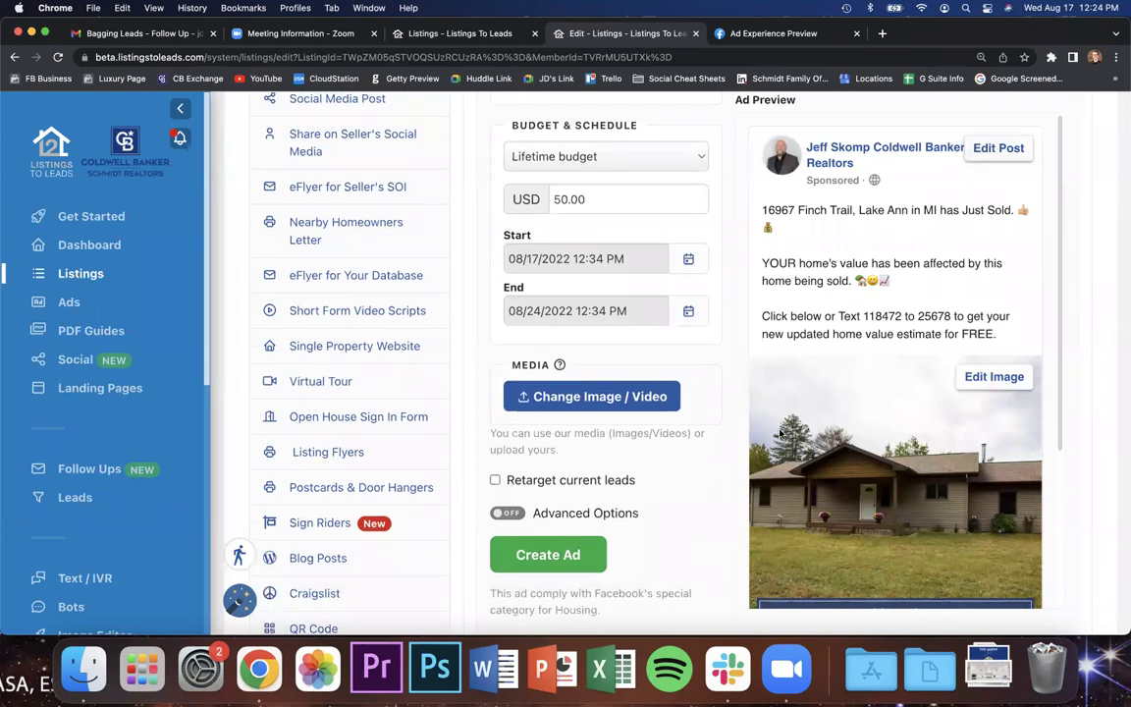
scroll(954, 278, "down", 3)
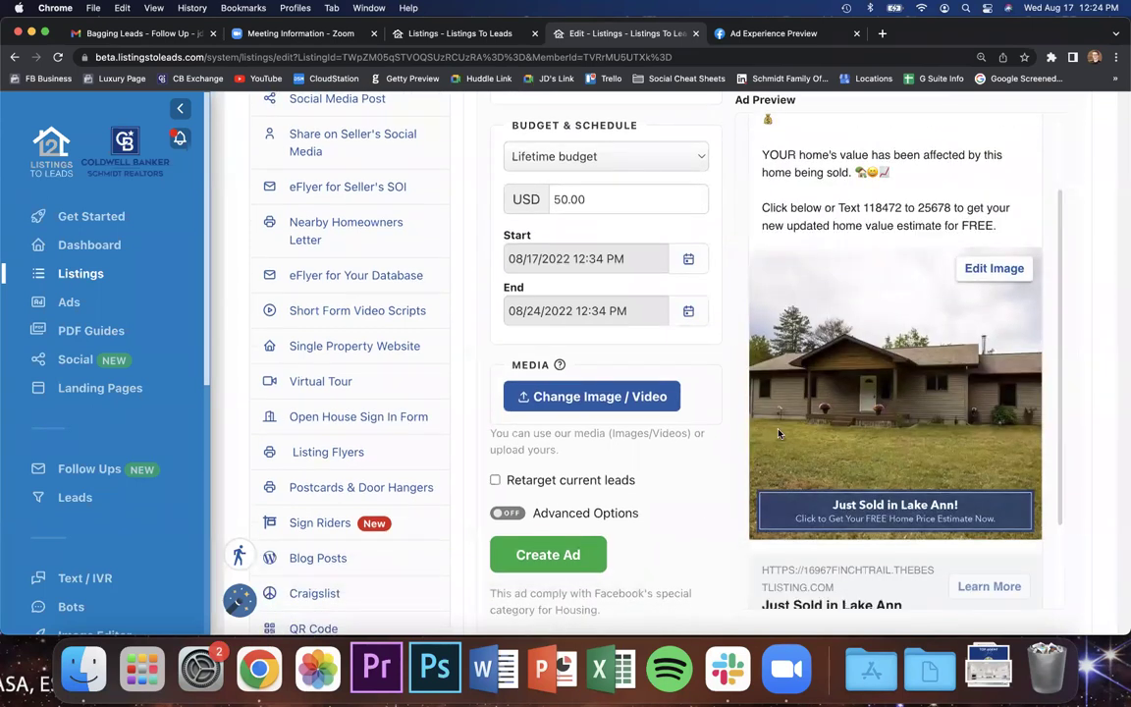
Step: Open the ad's image for editing and try the single-photo template with the agent's headshot beside the headline
left_click(992, 268)
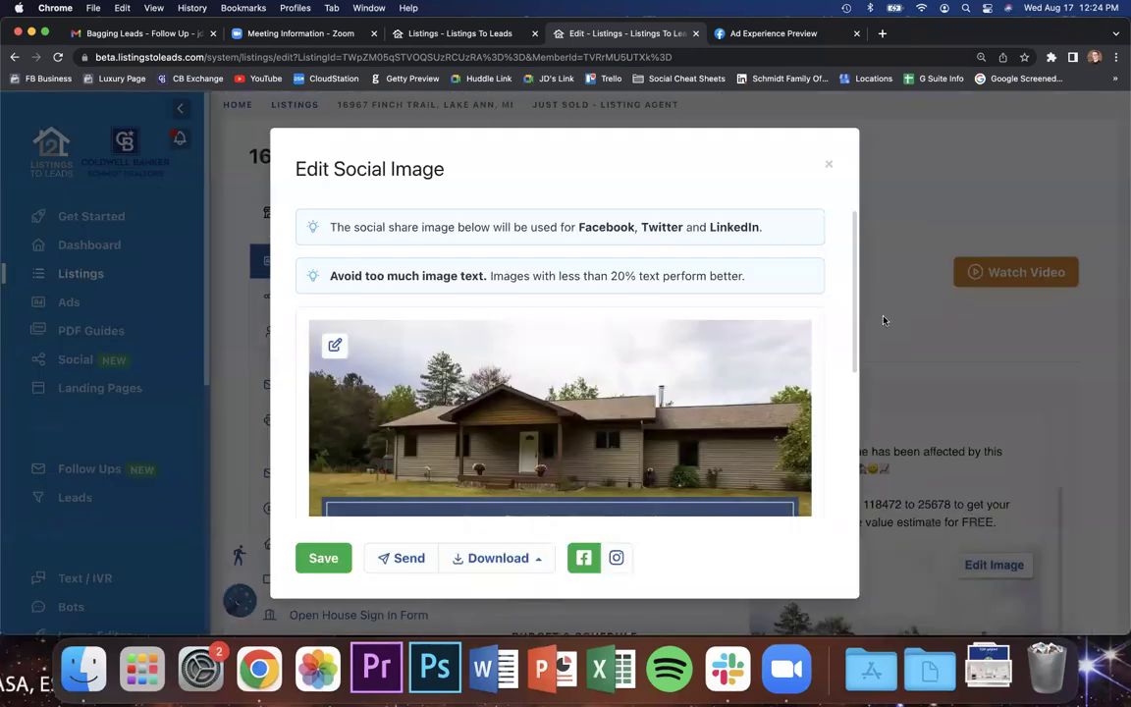
scroll(792, 403, "down", 3)
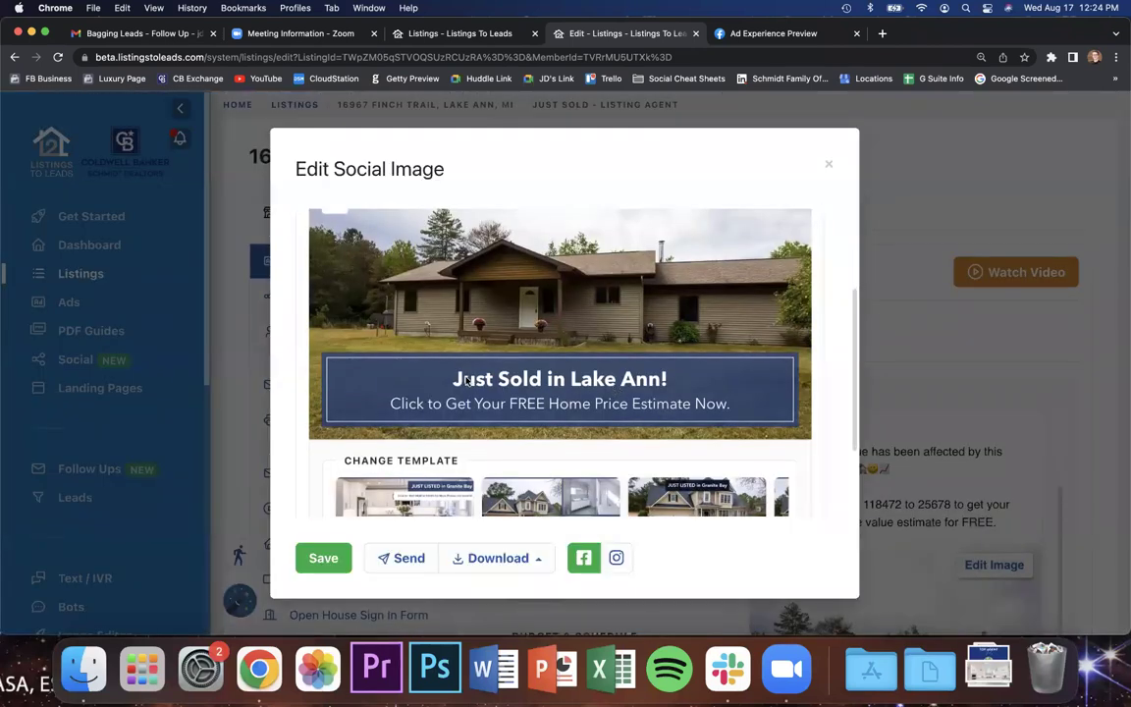
scroll(562, 377, "down", 2)
scroll(575, 405, "right", 5)
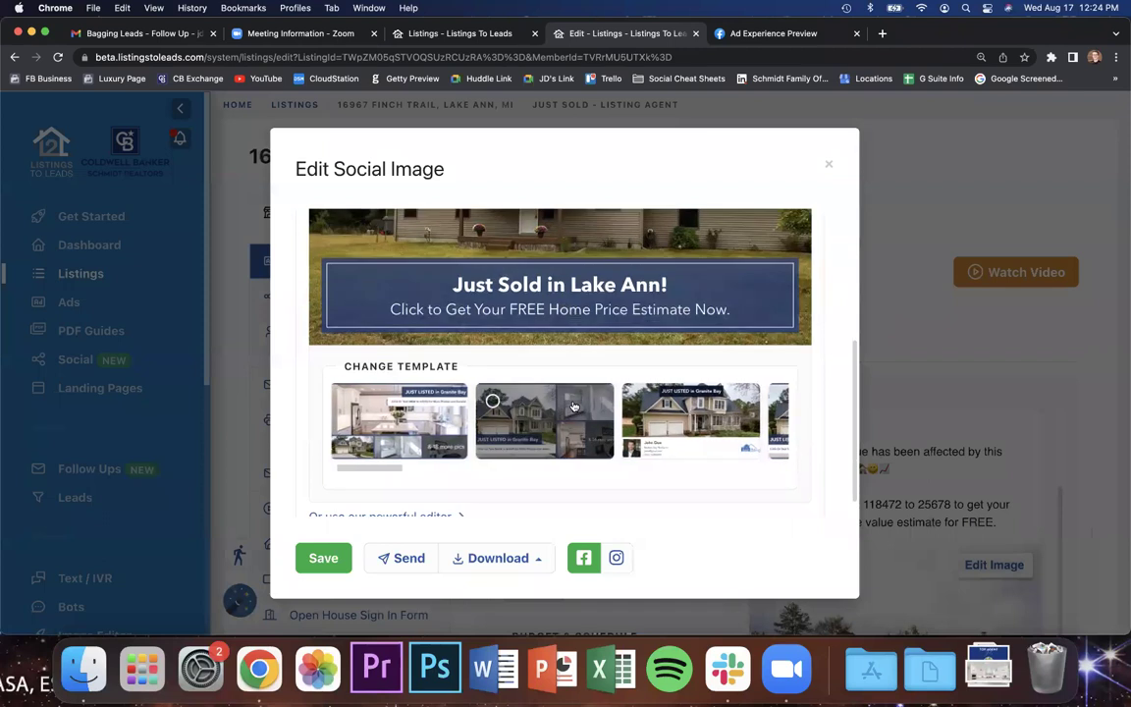
scroll(575, 406, "right", 5)
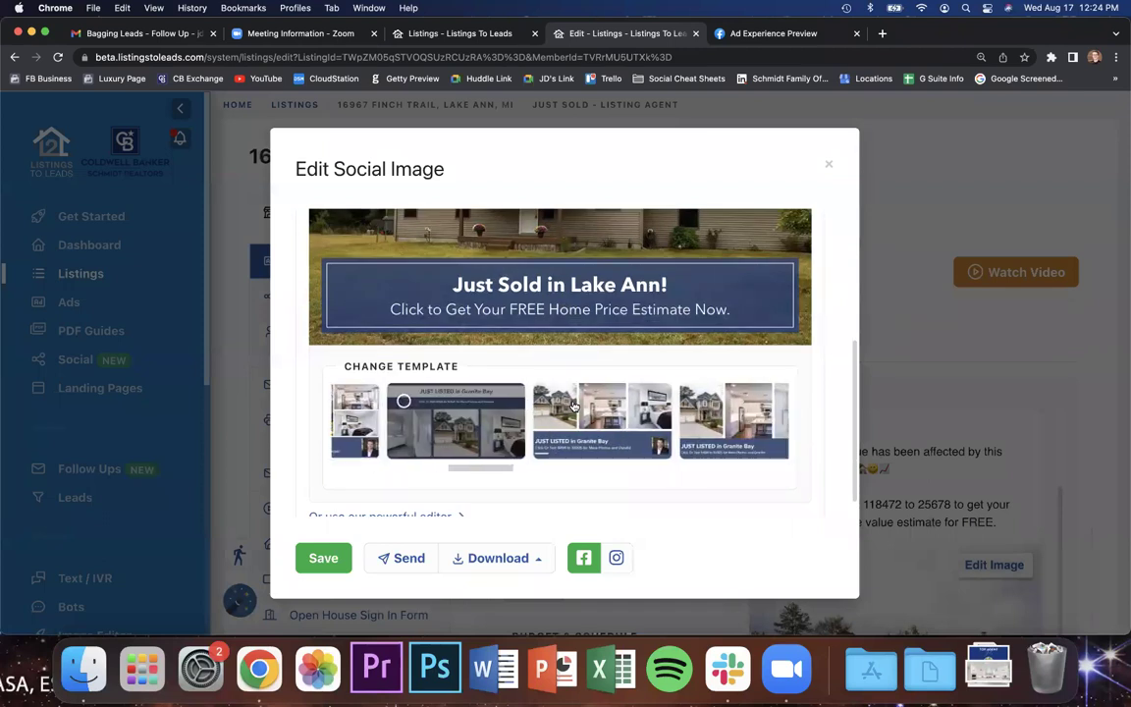
scroll(575, 406, "right", 5)
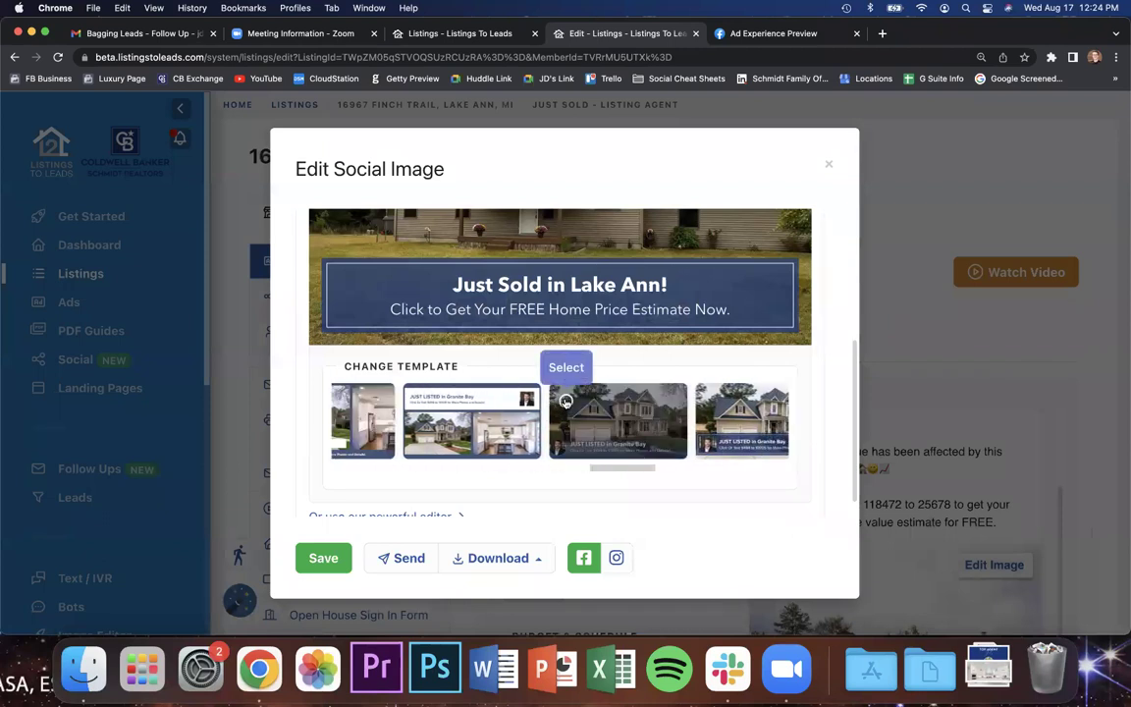
left_click(565, 403)
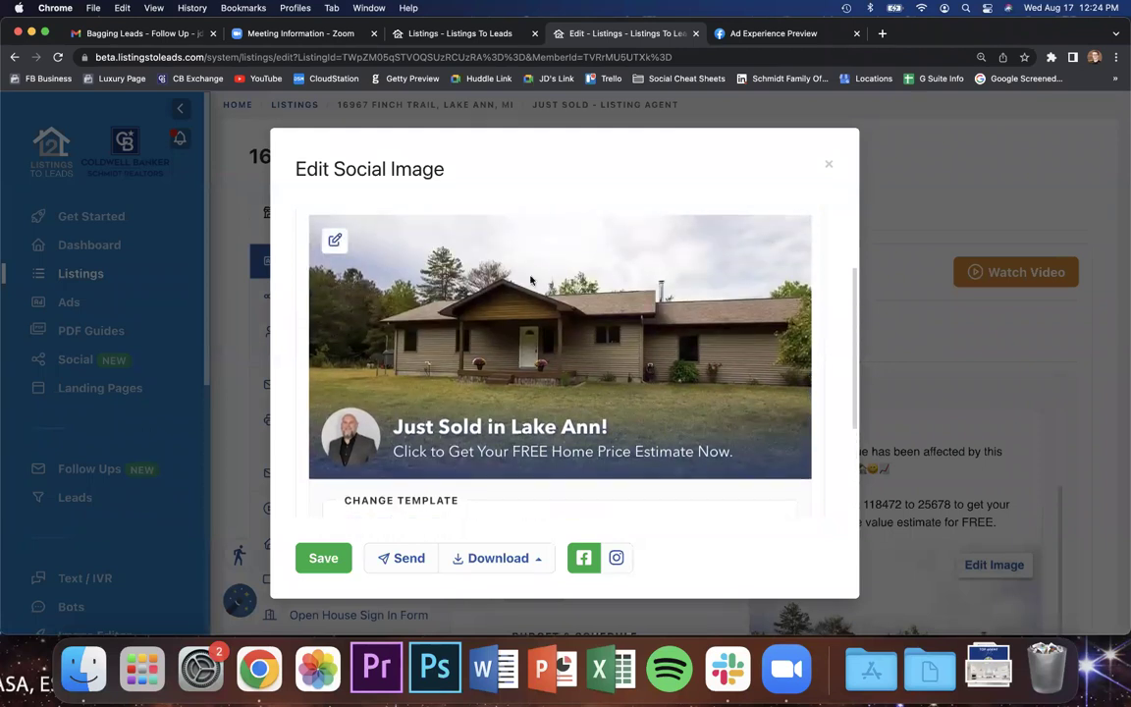
Step: View the Instagram version of the social image and return to the Facebook version
left_click(617, 557)
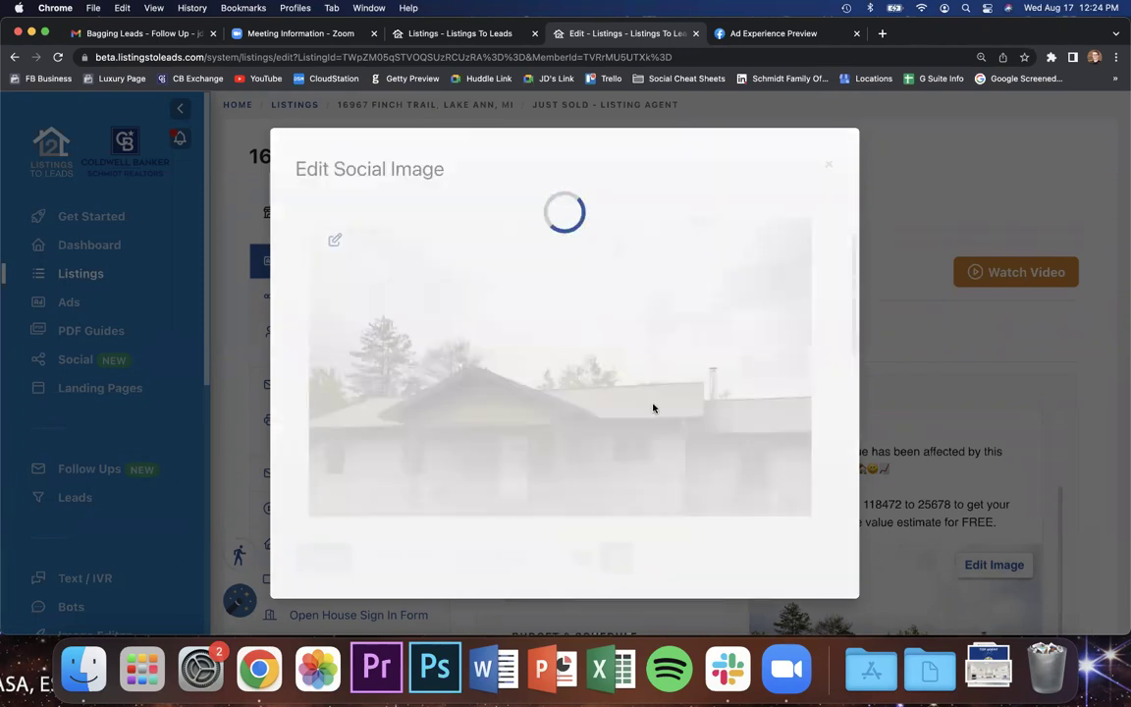
scroll(653, 407, "down", 5)
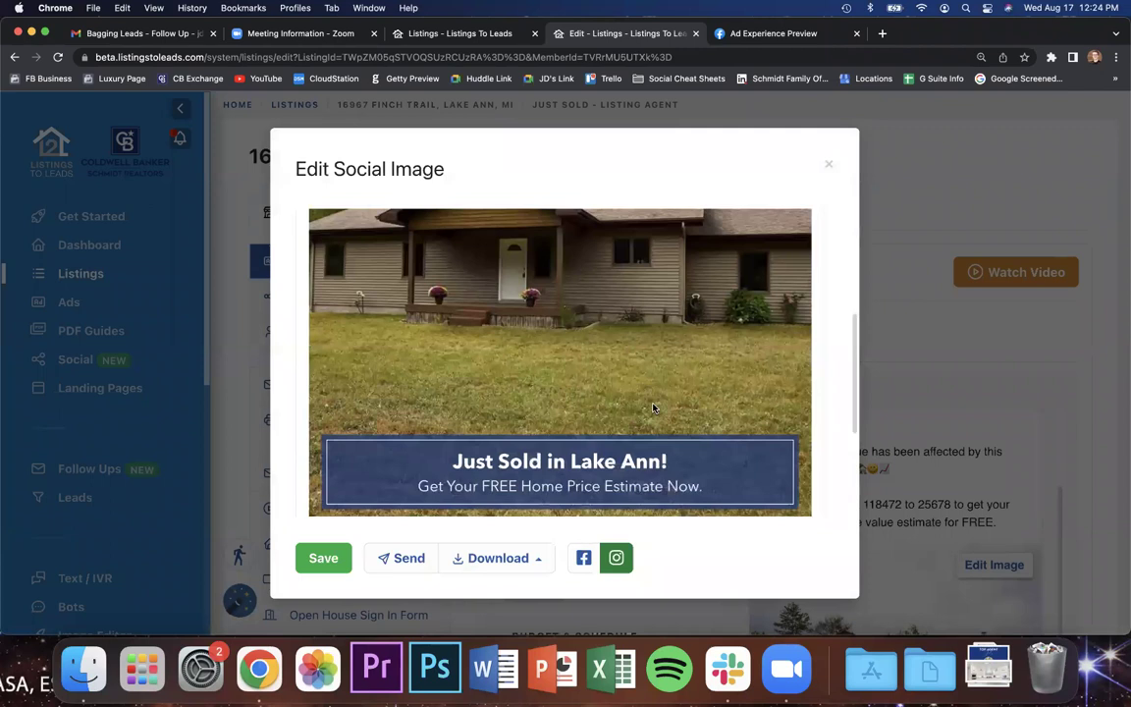
scroll(651, 412, "up", 3)
left_click(582, 558)
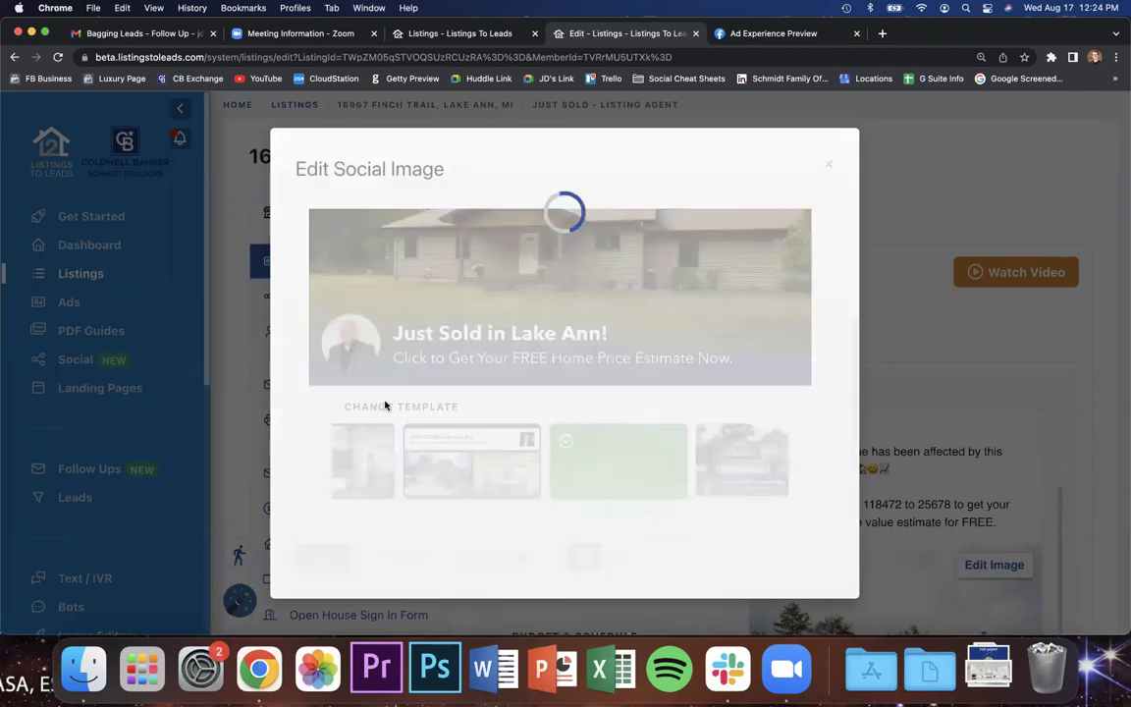
Step: Apply the template with three photos above a banner containing the agent's headshot, and save the social image
scroll(501, 449, "left", 5)
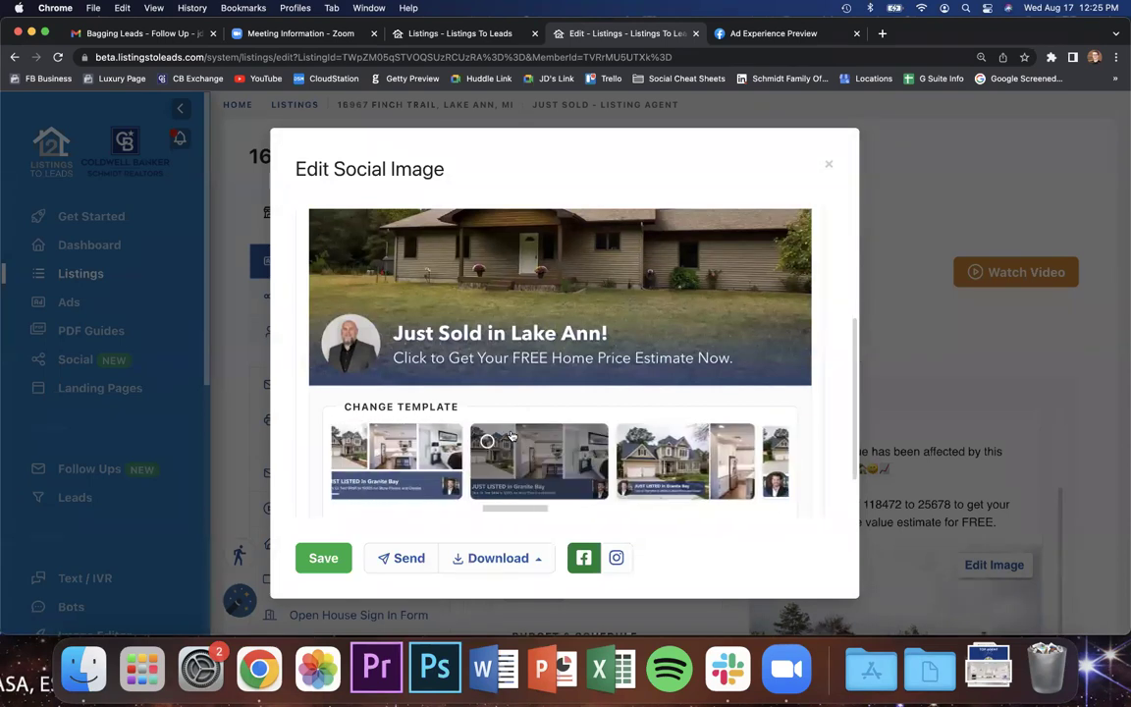
left_click(489, 442)
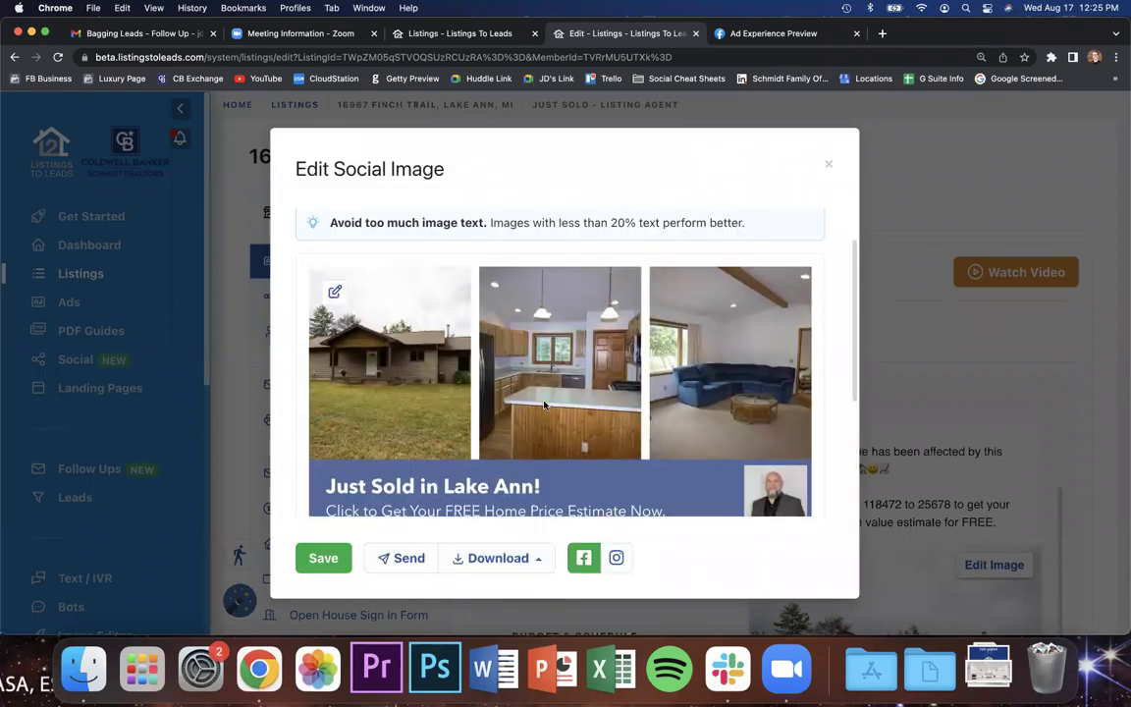
scroll(543, 403, "down", 3)
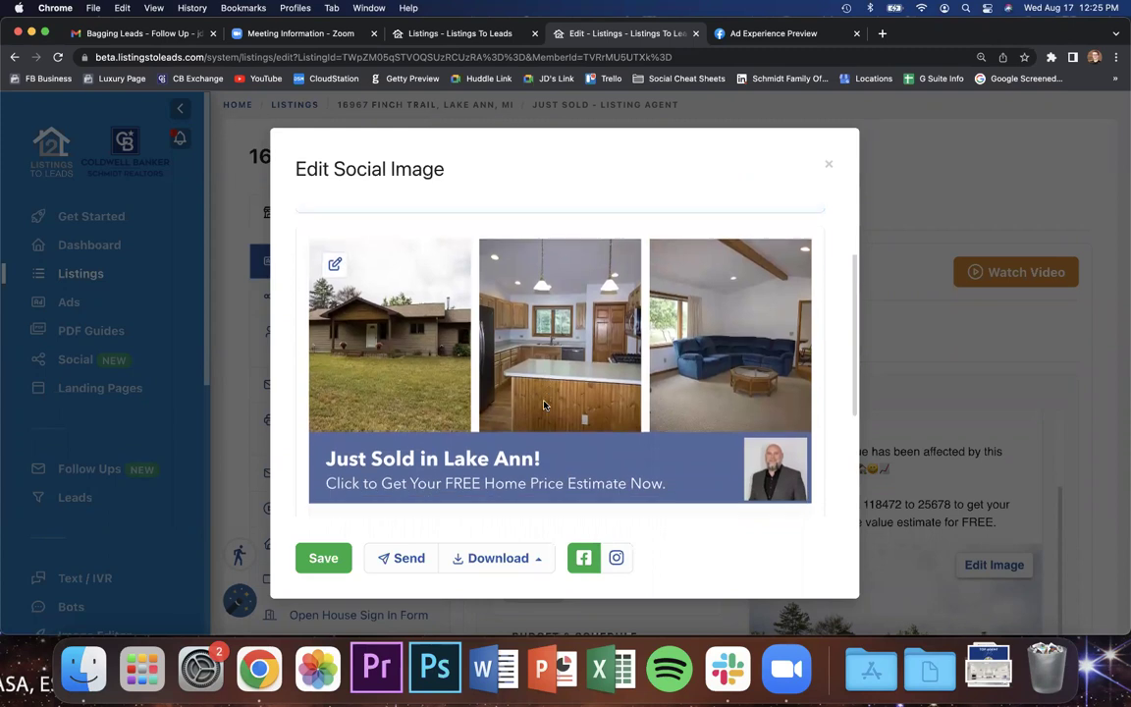
left_click(323, 557)
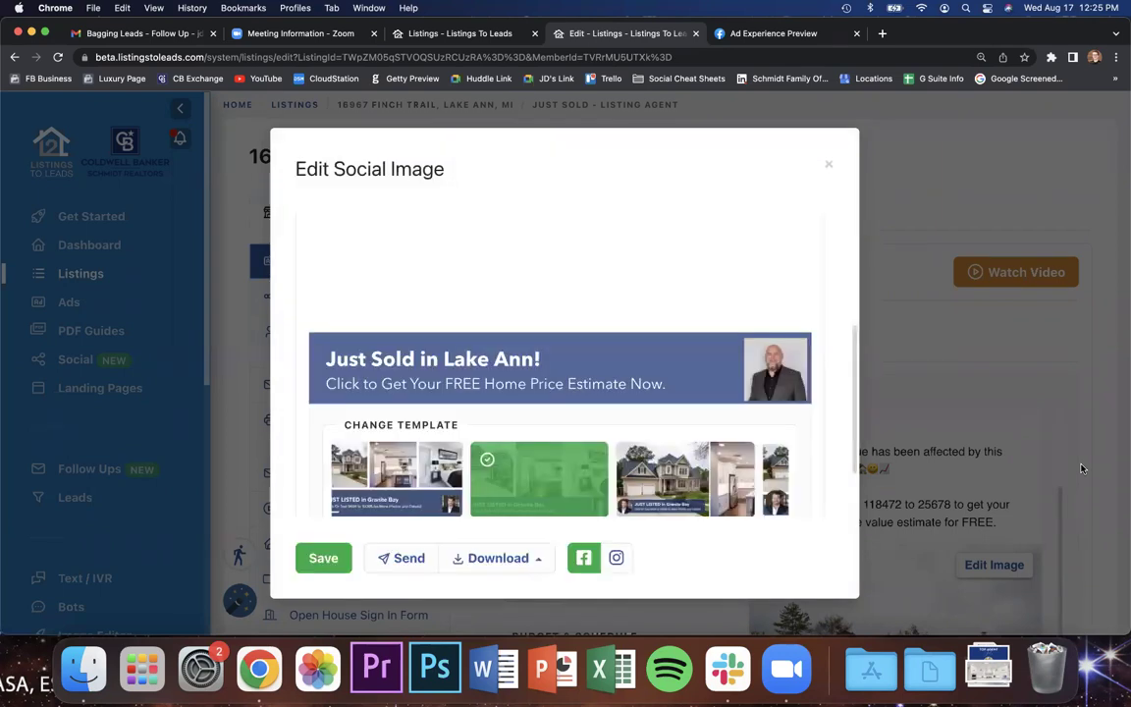
left_click(828, 165)
Step: Turn on Advanced Options for the Facebook ad
scroll(961, 424, "down", 3)
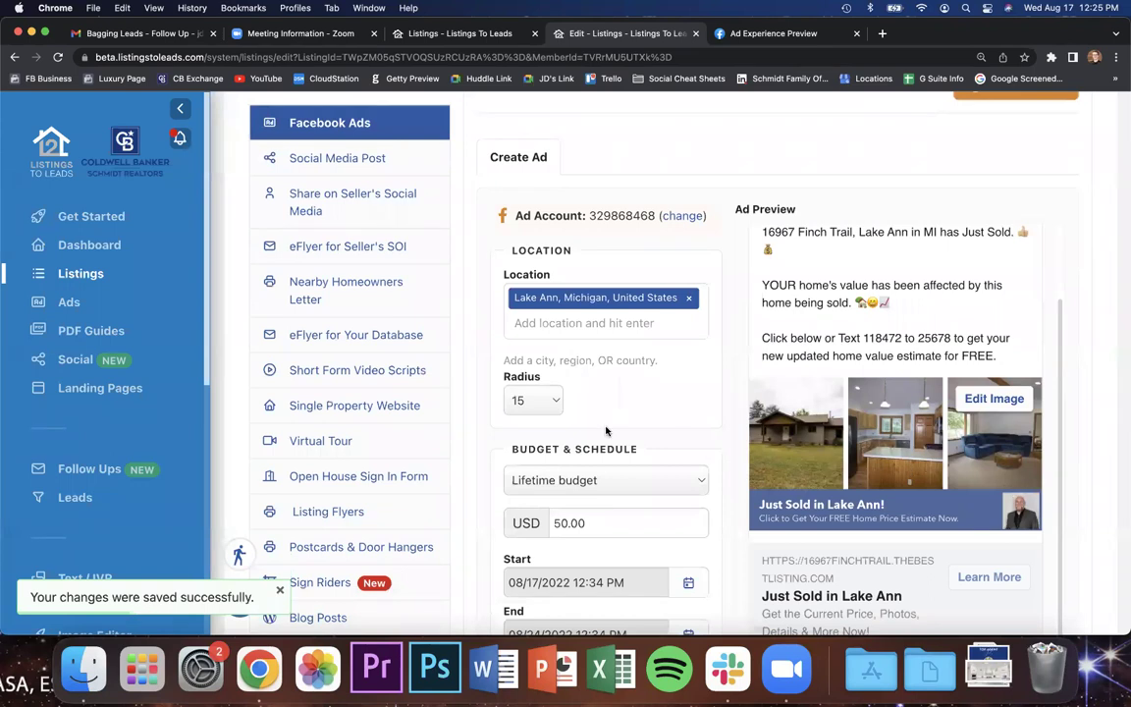
scroll(606, 431, "down", 3)
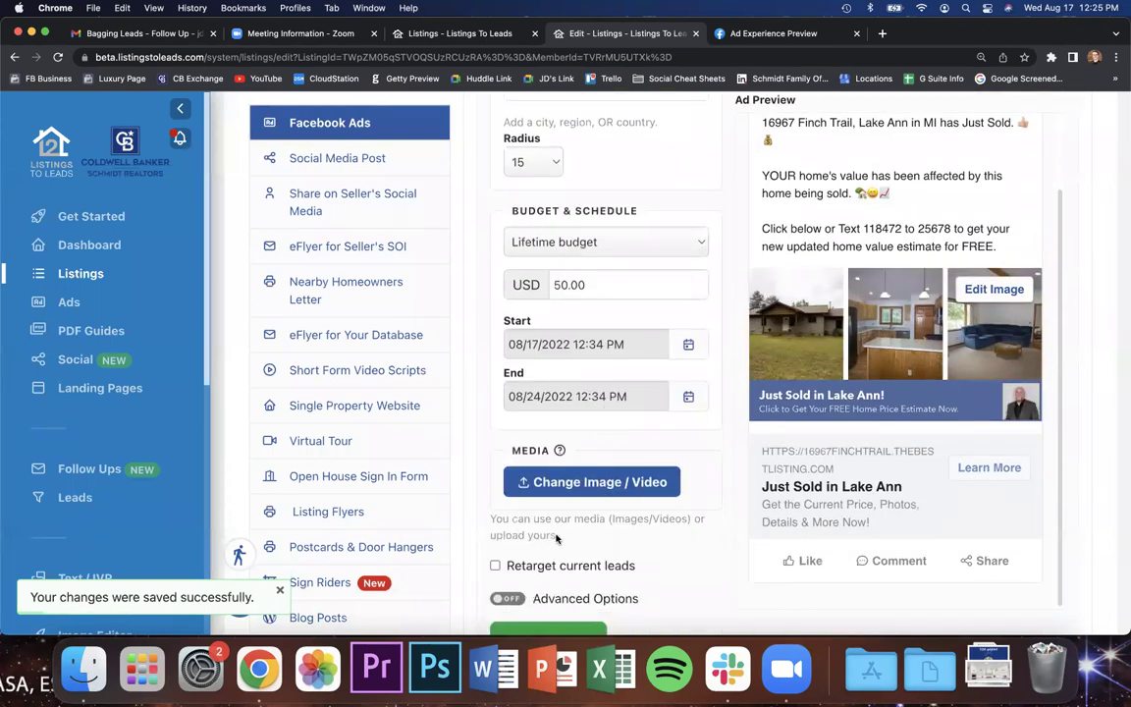
left_click(511, 599)
Step: Examine the ad's advanced settings, including the instant form, pages, primary text, headline, description and call to action
scroll(540, 604, "down", 4)
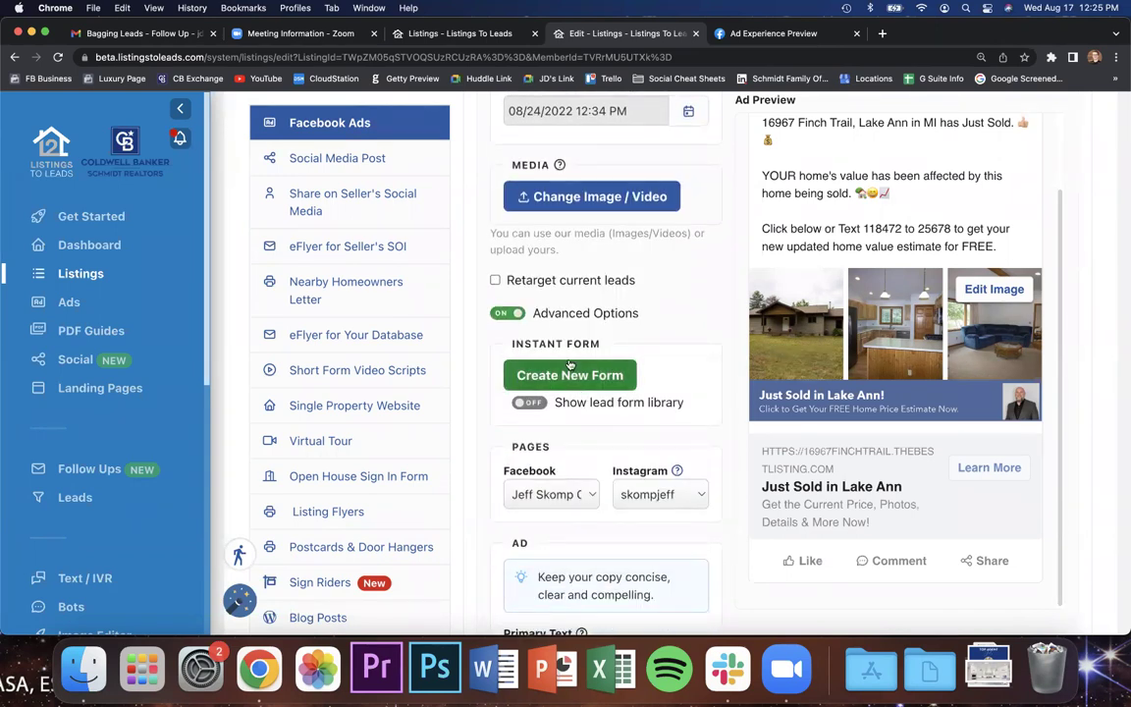
scroll(570, 365, "down", 5)
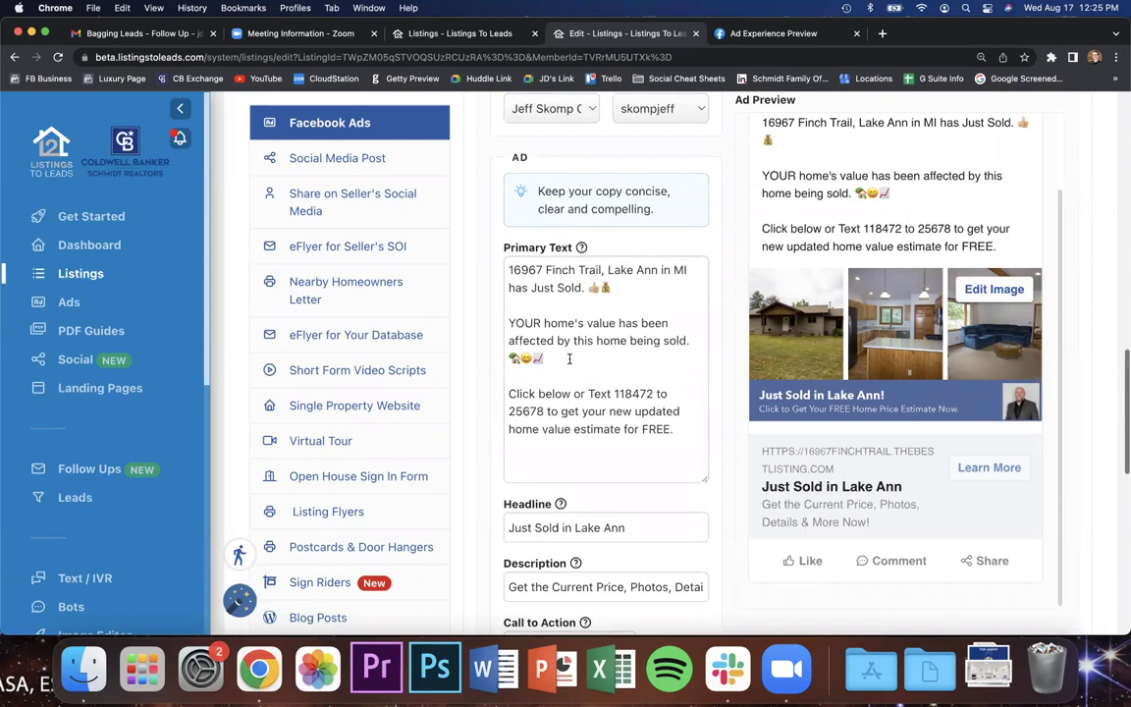
scroll(570, 359, "down", 1)
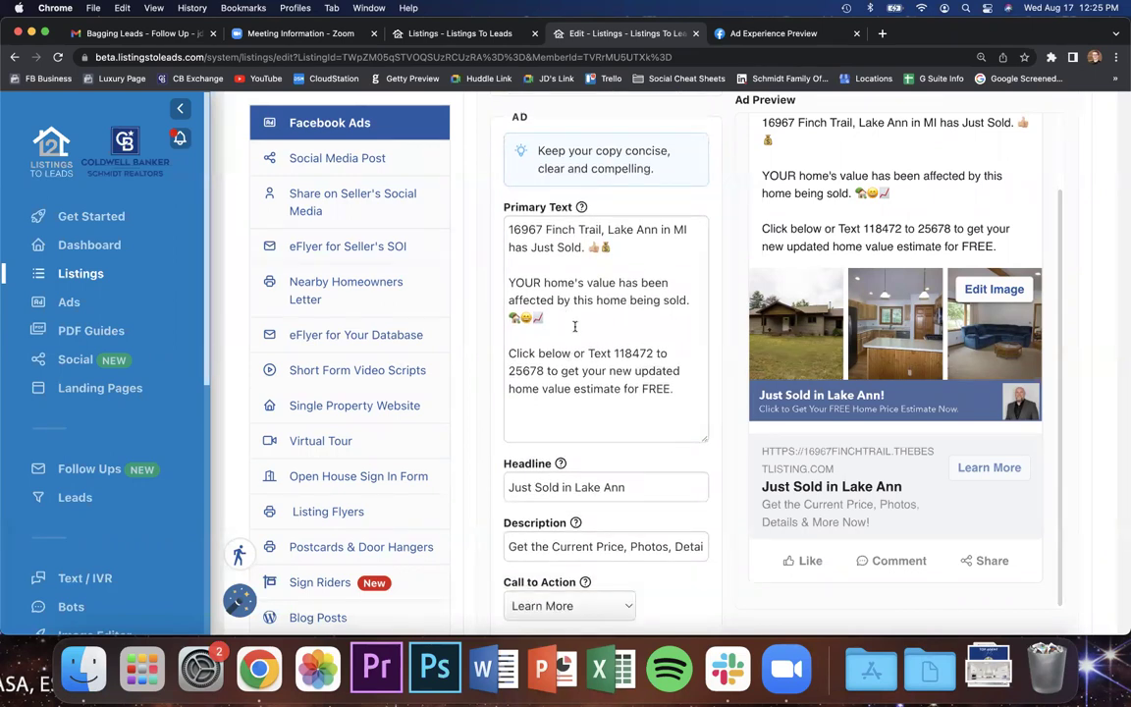
left_click(566, 333)
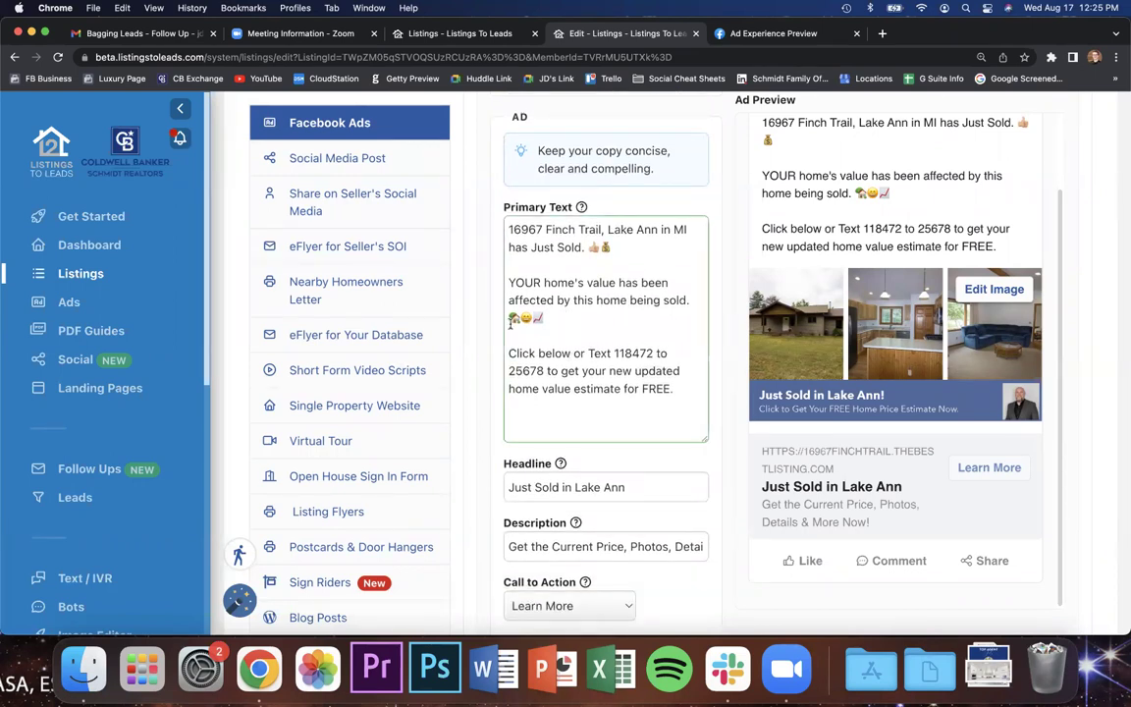
scroll(496, 331, "up", 3)
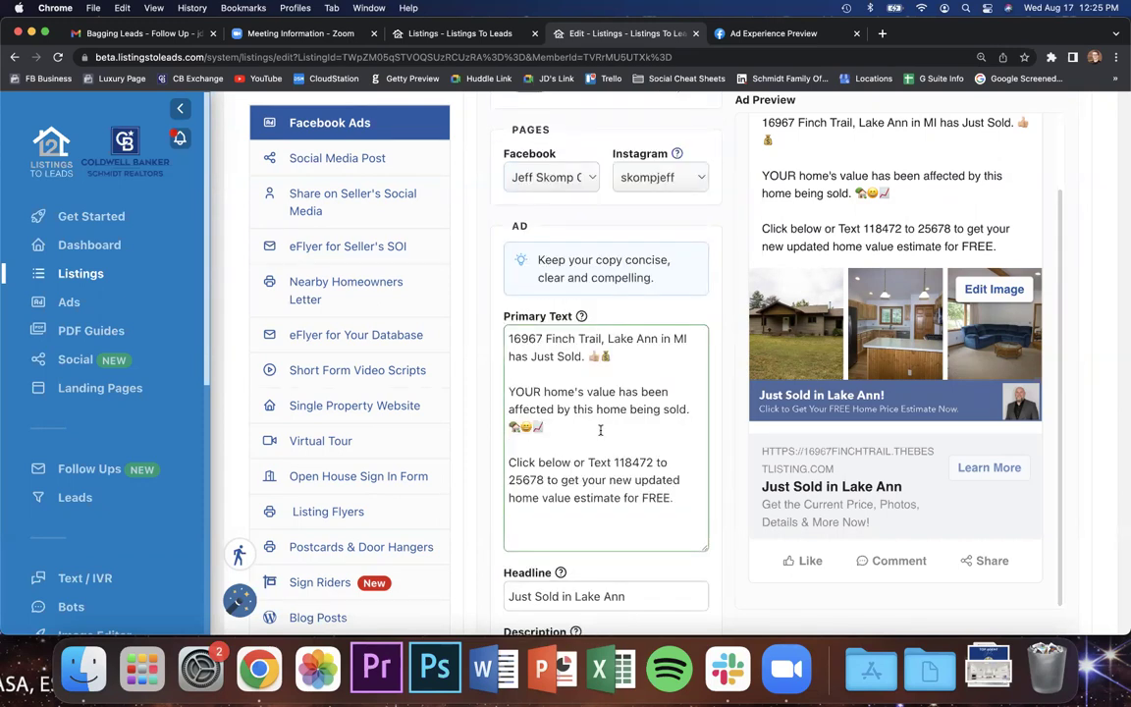
scroll(601, 430, "up", 1)
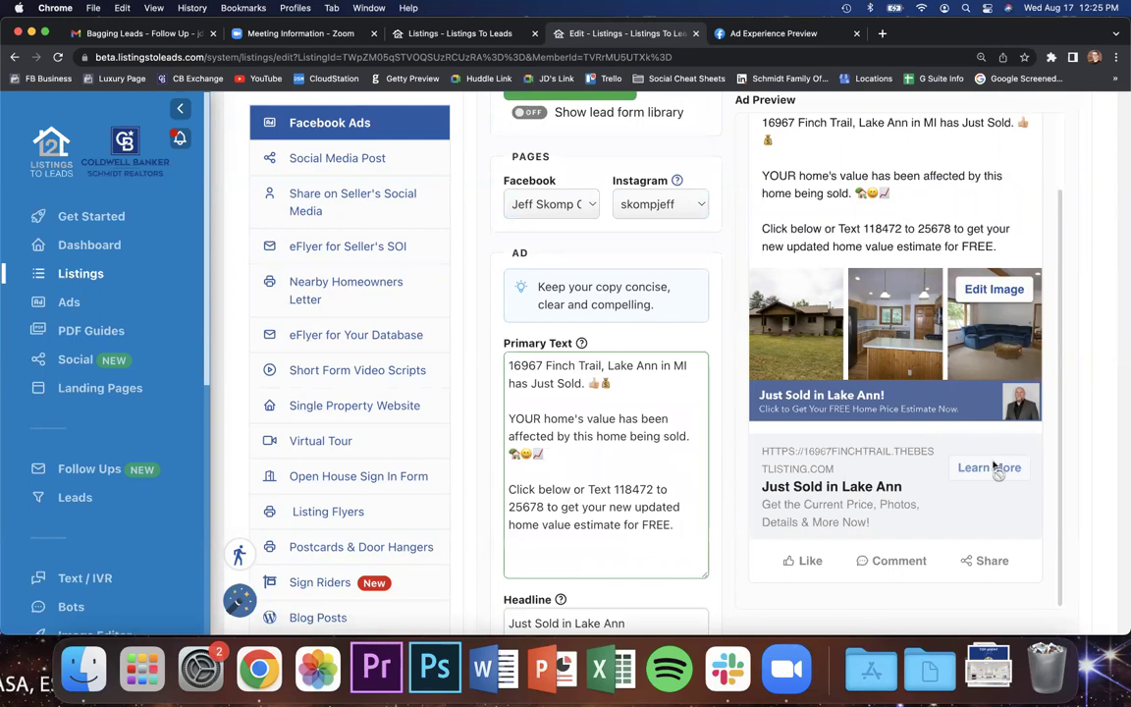
scroll(622, 505, "down", 5)
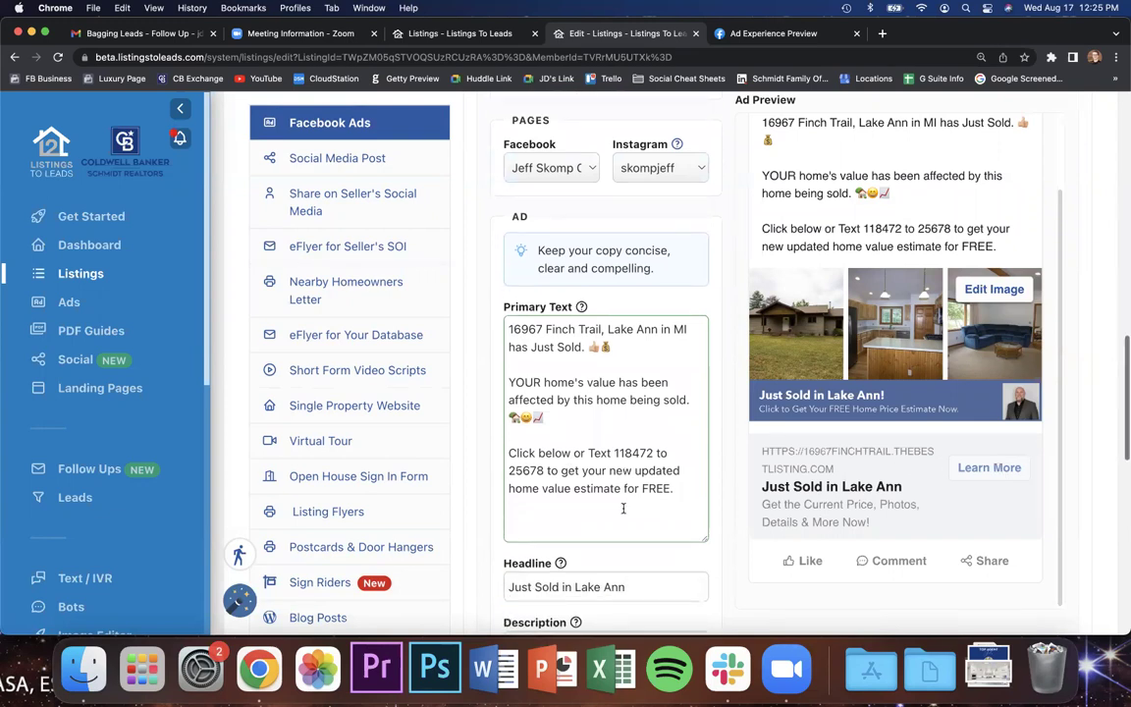
scroll(619, 510, "down", 8)
scroll(609, 530, "up", 15)
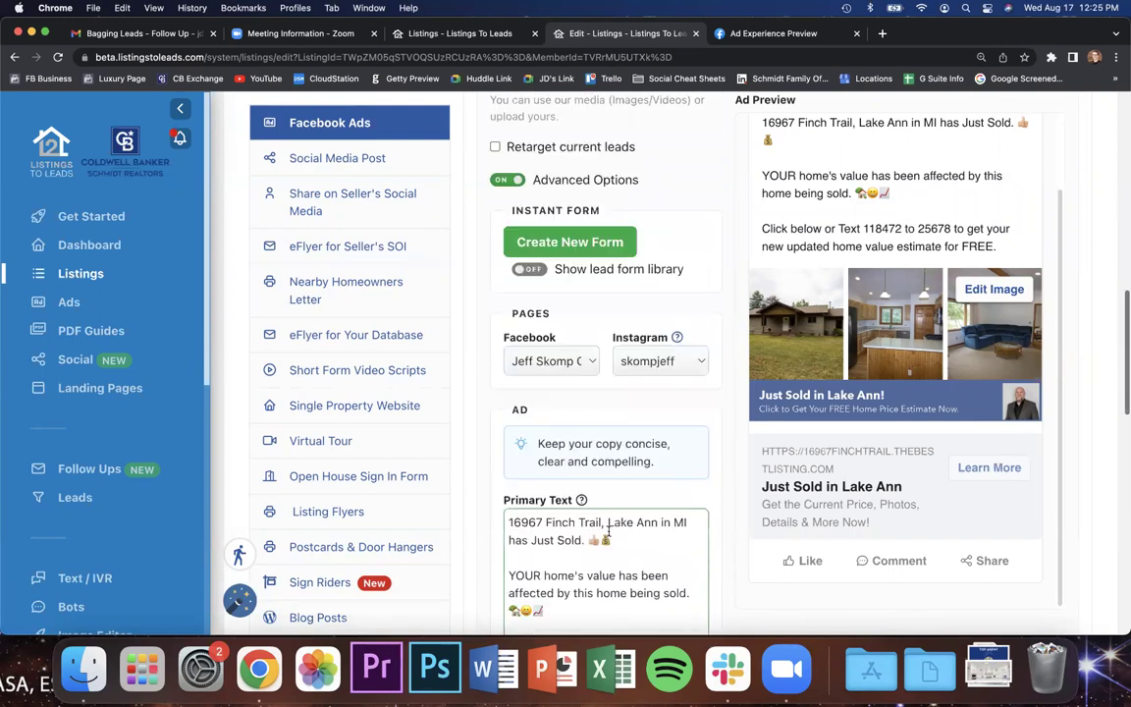
Step: Start a new instant form for the ad and review the available form questions and the contact form preview
left_click(624, 242)
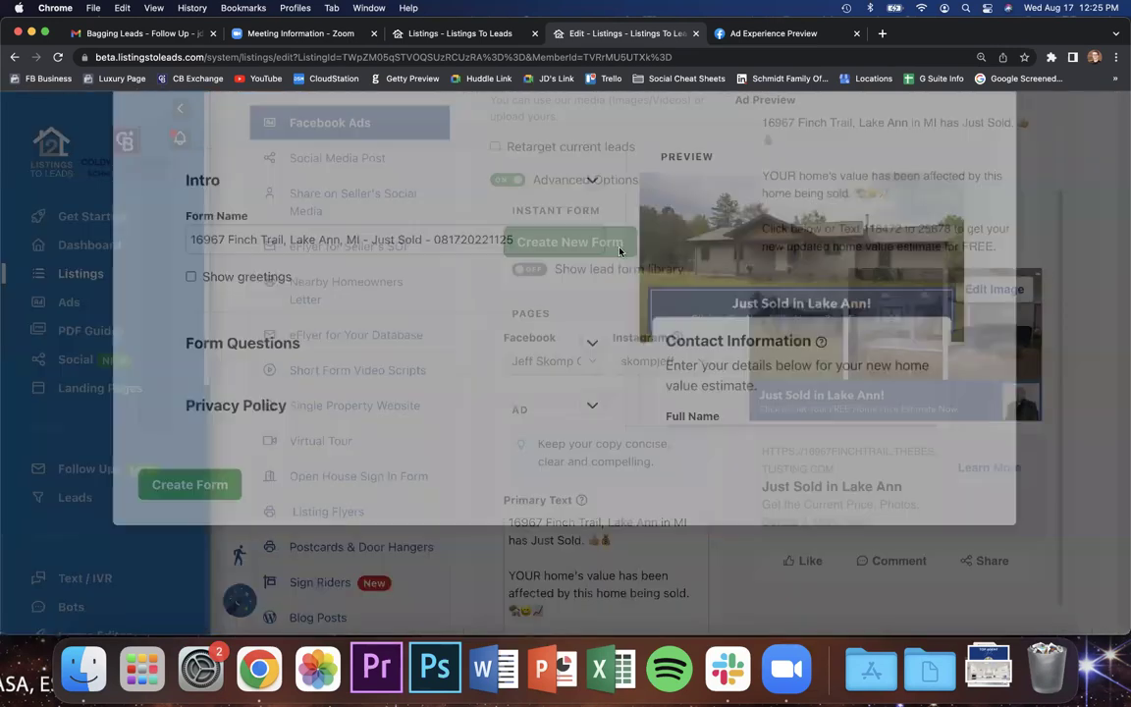
left_click(592, 405)
scroll(590, 399, "down", 5)
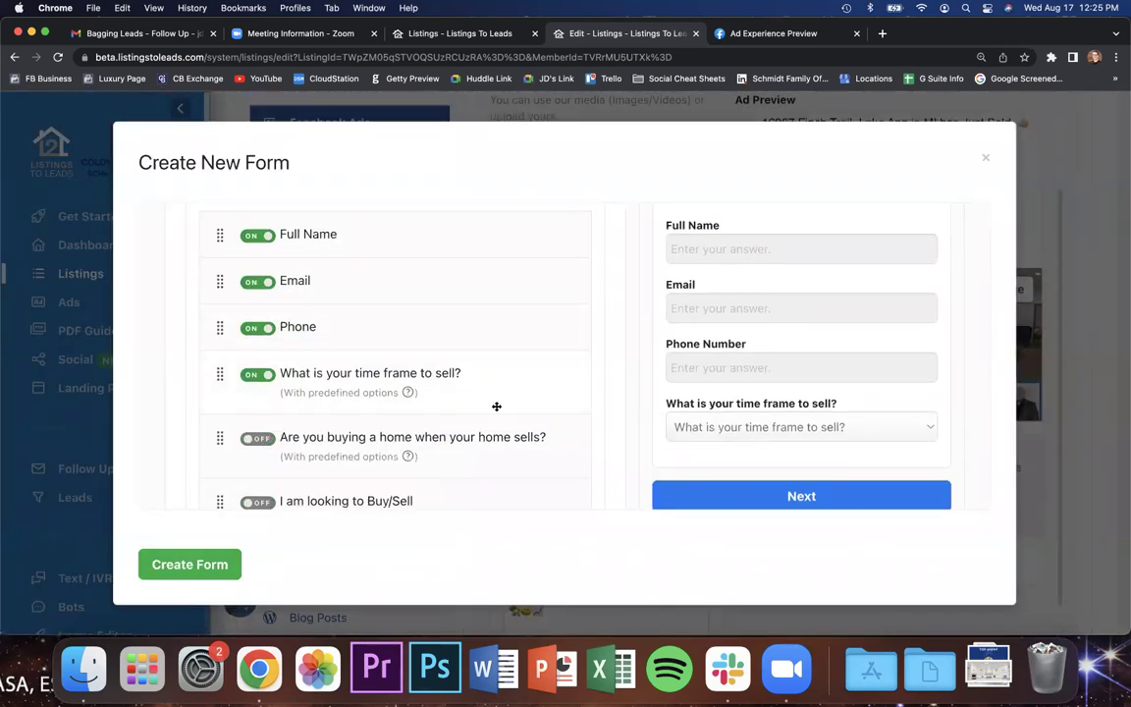
scroll(498, 404, "down", 2)
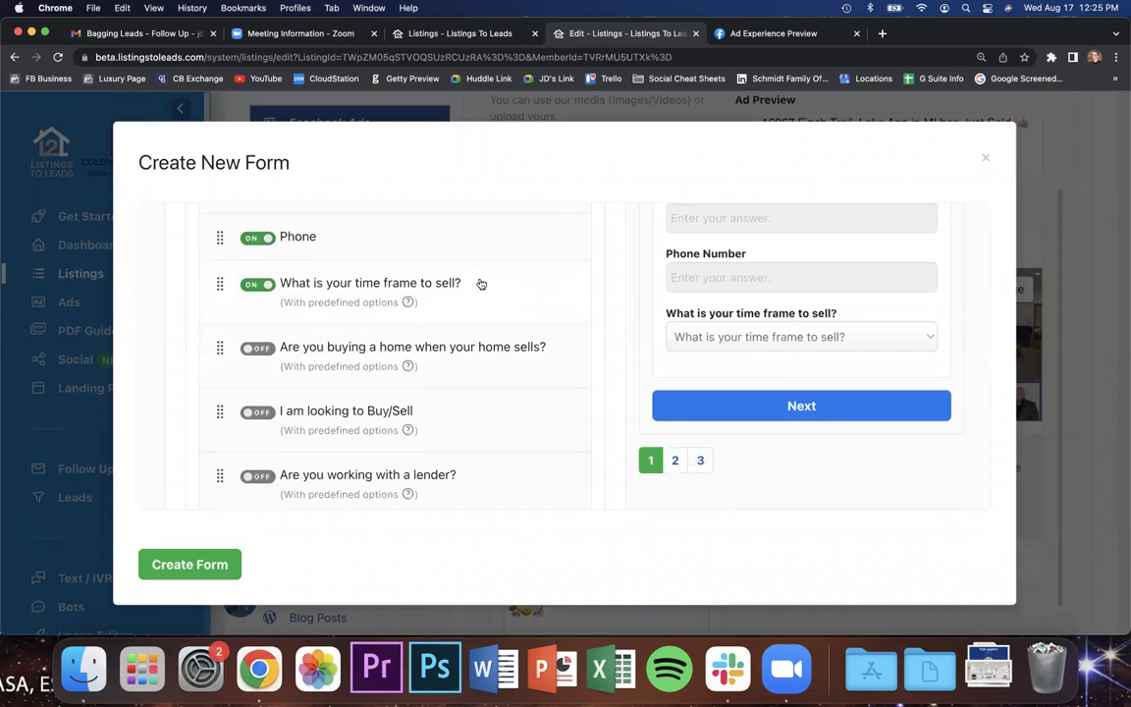
scroll(482, 284, "down", 10)
scroll(481, 280, "up", 10)
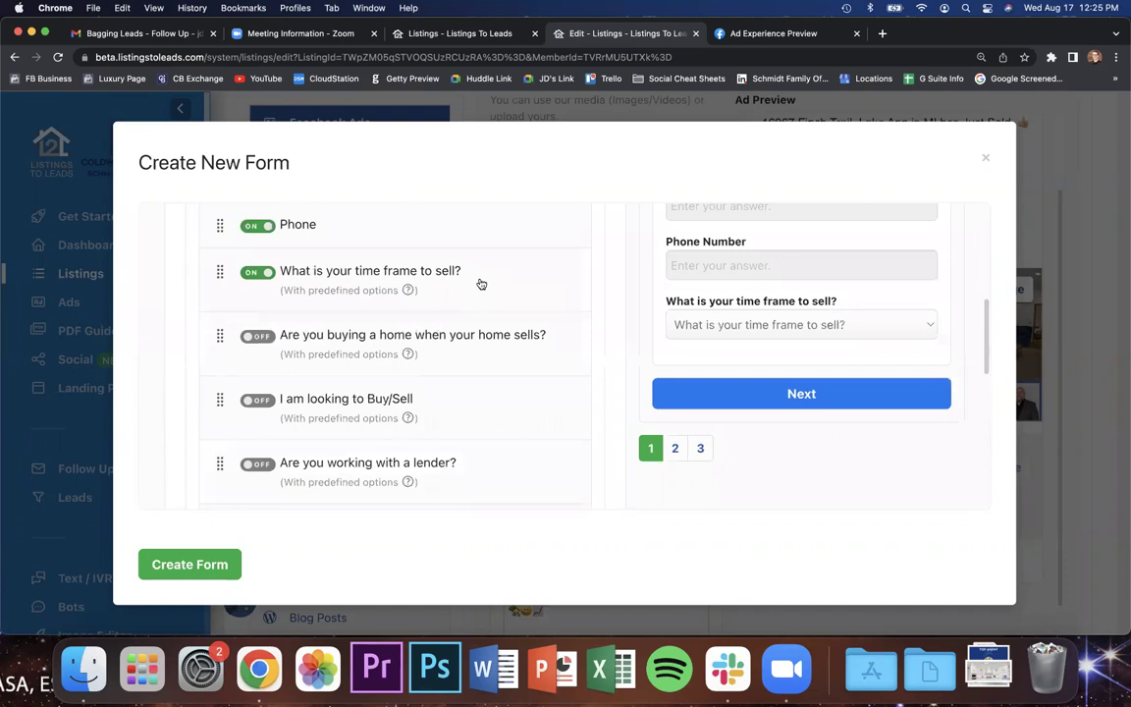
scroll(481, 284, "up", 5)
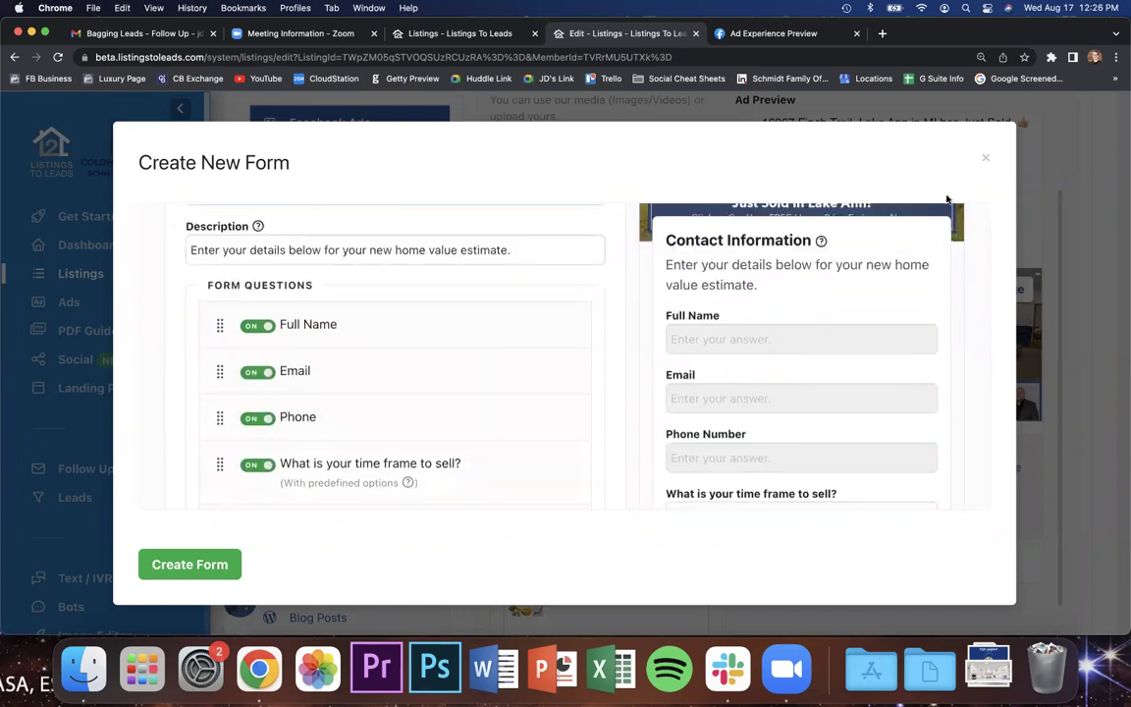
Step: Discard the new instant form and review the remaining ad settings, including interests, placements and tracking
left_click(985, 159)
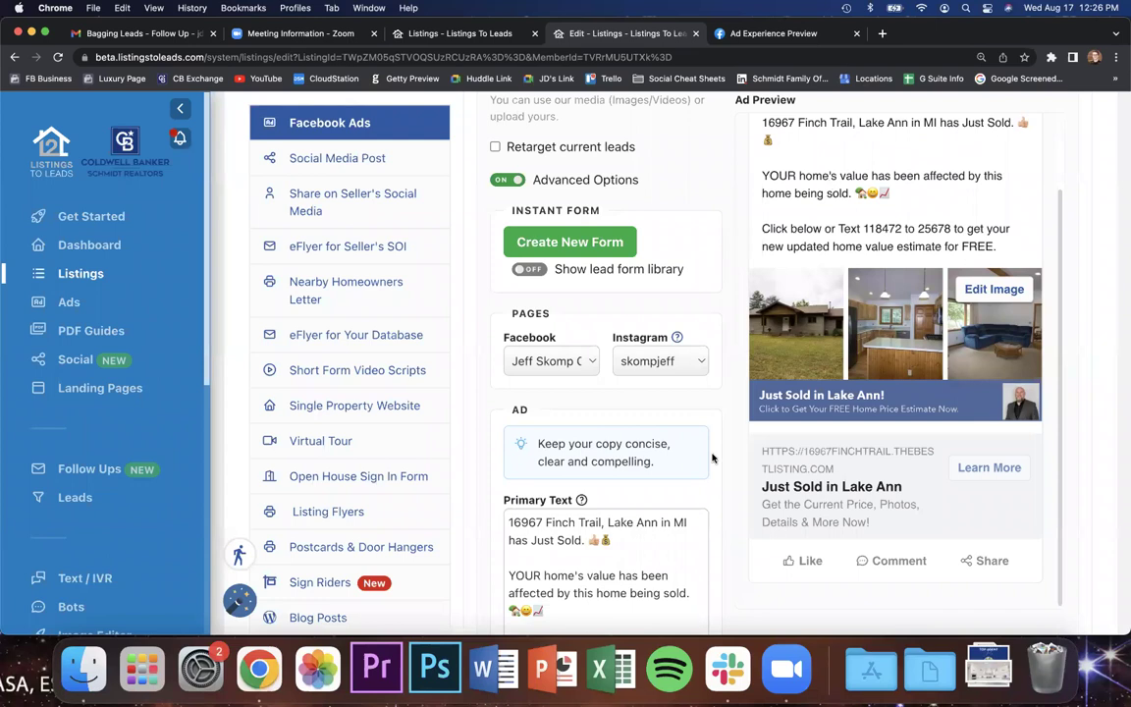
scroll(713, 458, "down", 3)
scroll(577, 540, "down", 6)
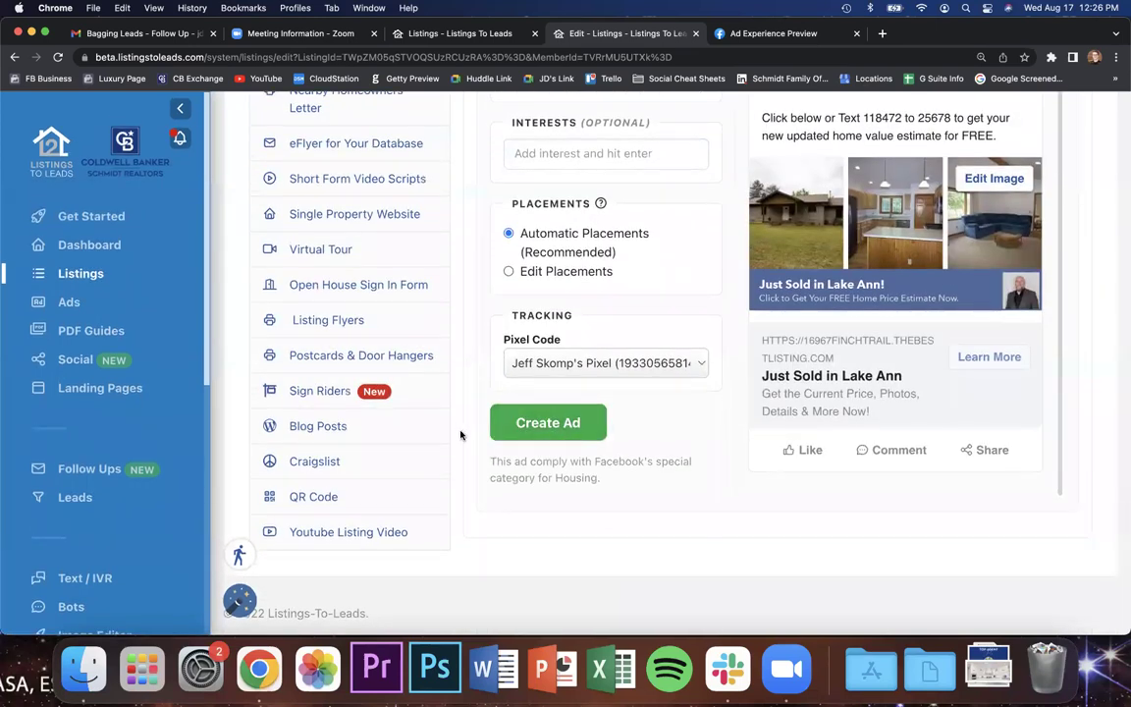
scroll(461, 435, "up", 10)
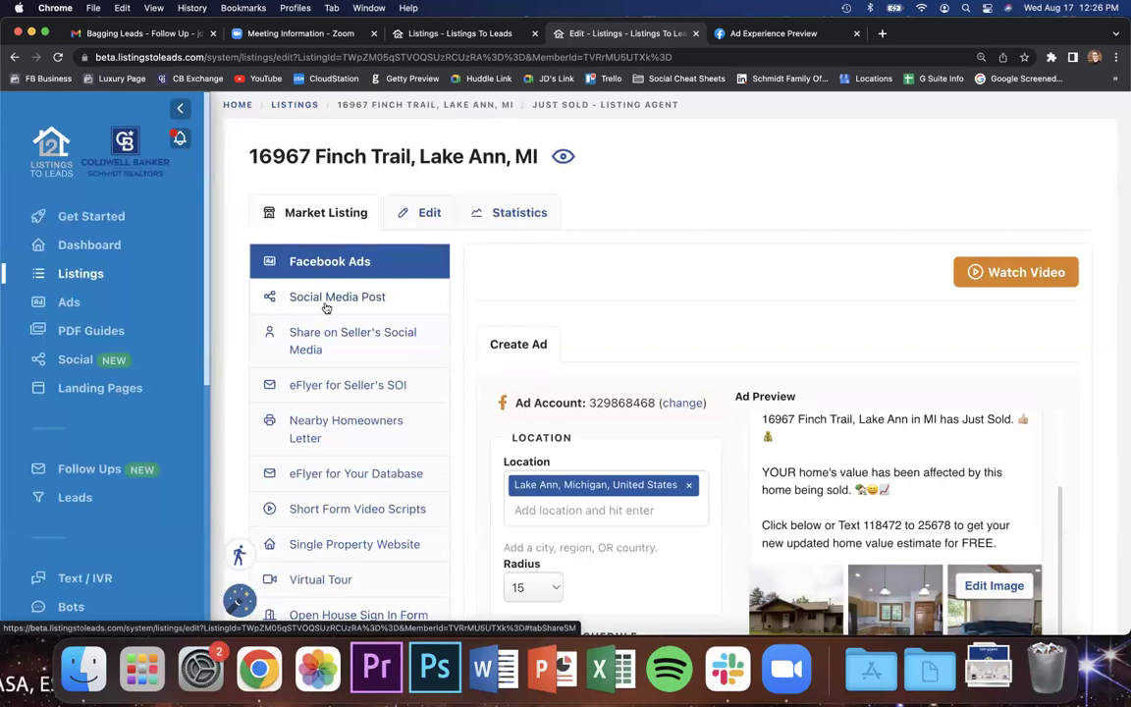
Step: Open the listing's Social Media Post section and dismiss the Post Now & Schedule walkthrough
left_click(378, 310)
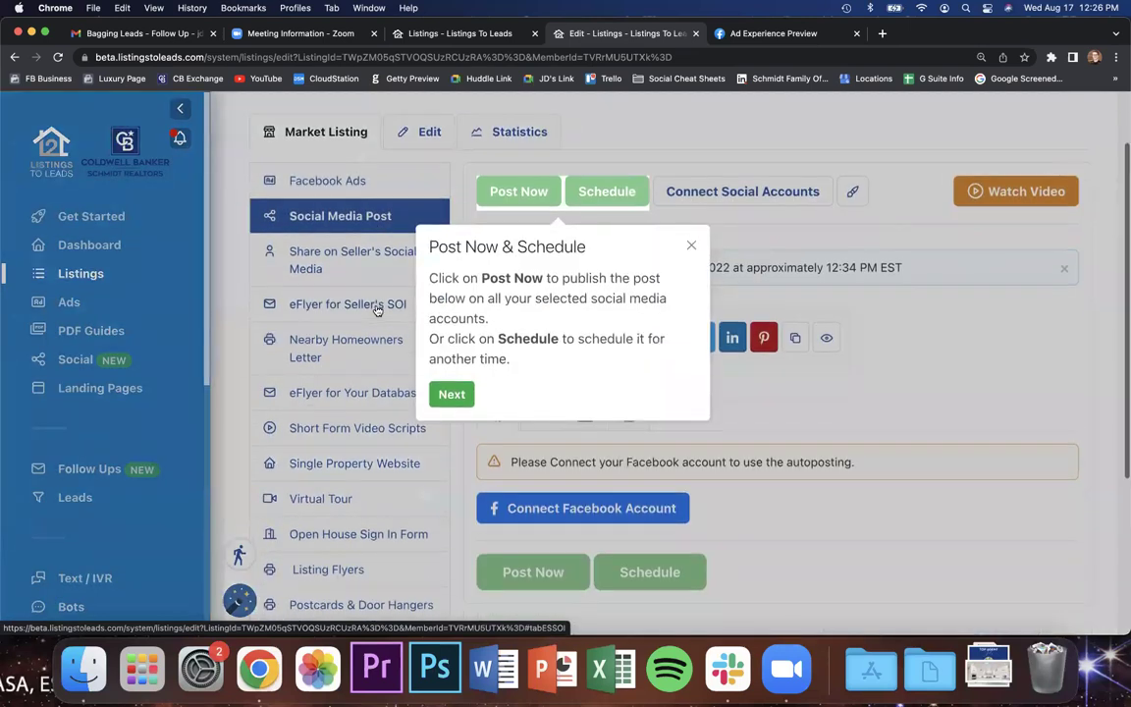
left_click(691, 245)
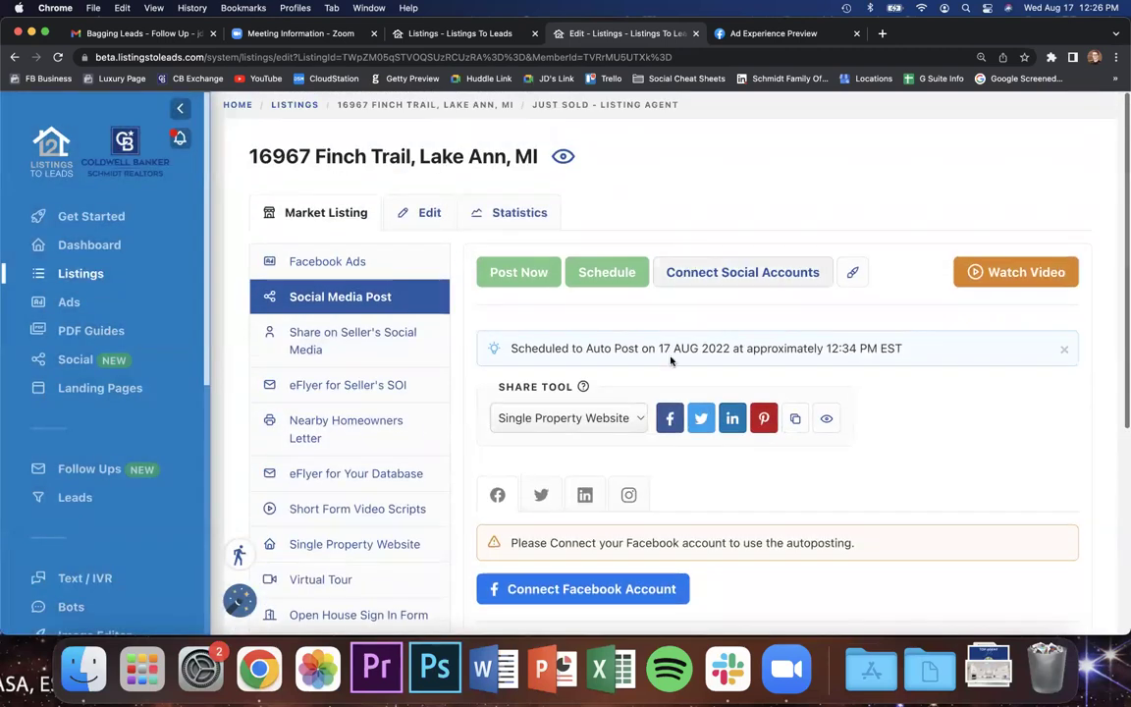
scroll(671, 373, "down", 1)
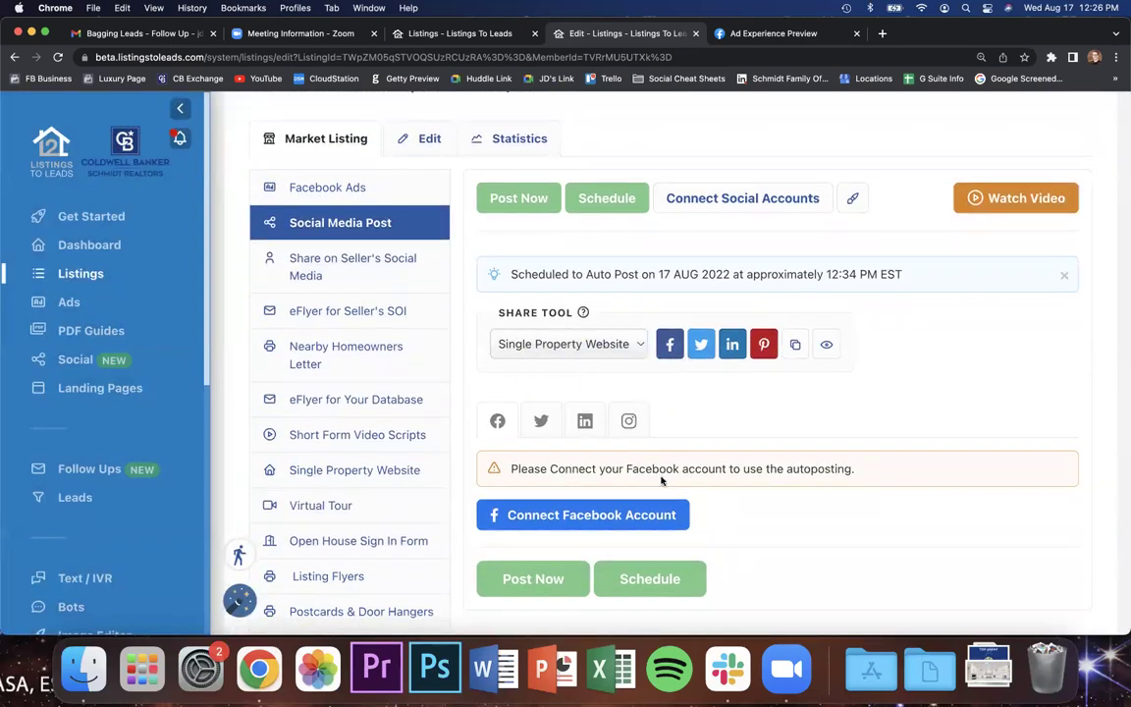
Step: Preview the listing's single property website from the share tool, examine its home value lead prompt, and close the preview
left_click(828, 345)
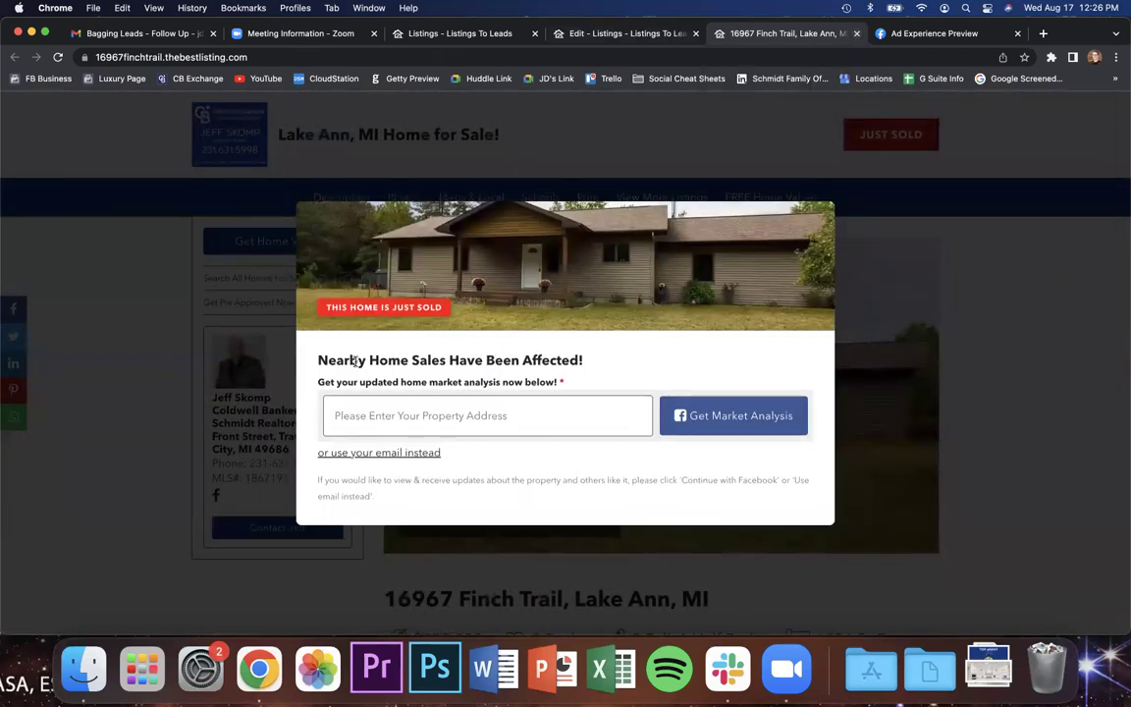
left_click(856, 34)
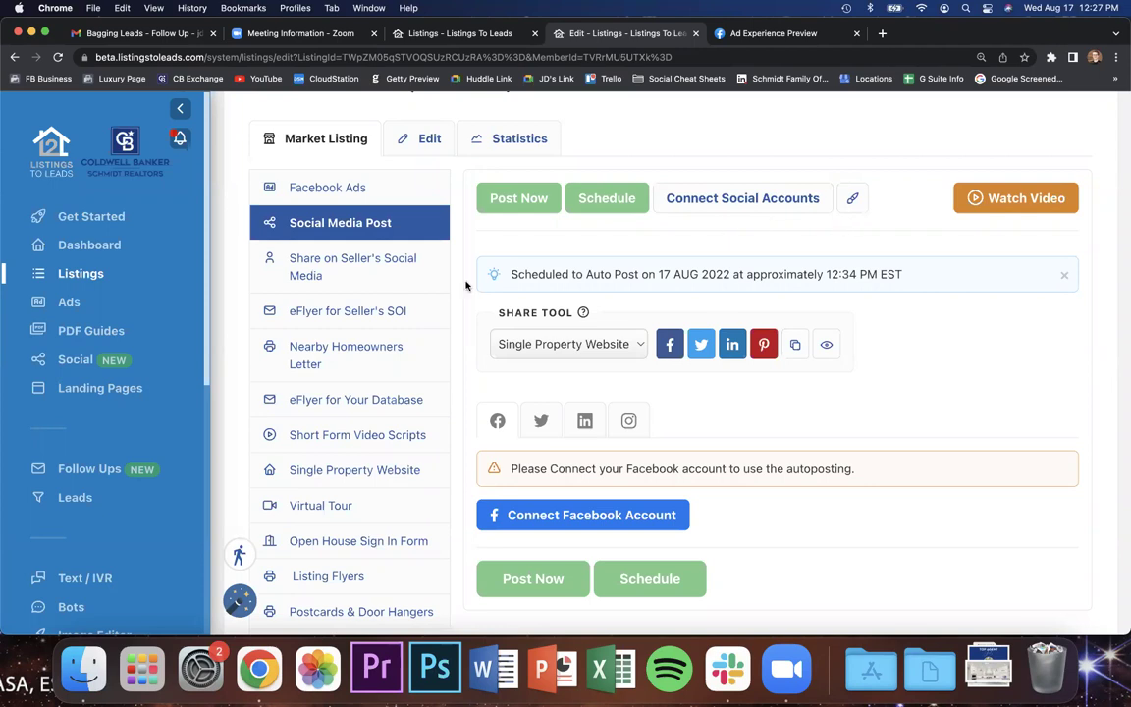
Step: Dismiss the scheduled auto-post notice and look through the social posting options and the site's main navigation
scroll(124, 363, "down", 1)
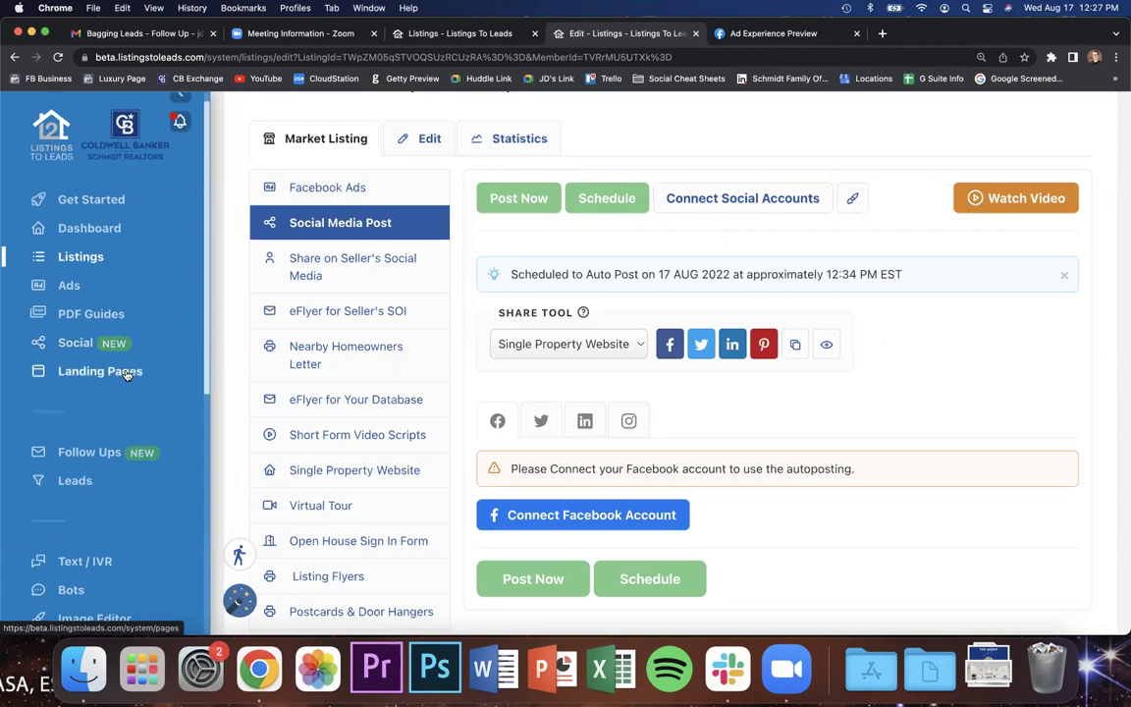
left_click(1065, 280)
scroll(688, 428, "down", 2)
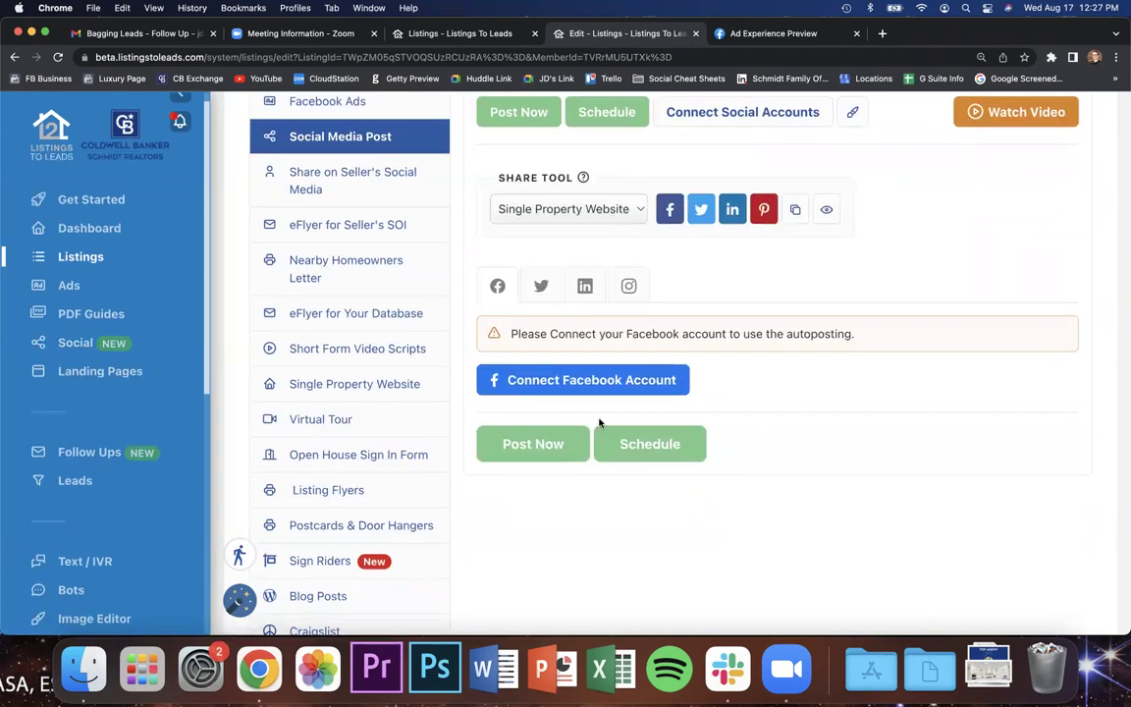
scroll(79, 555, "down", 5)
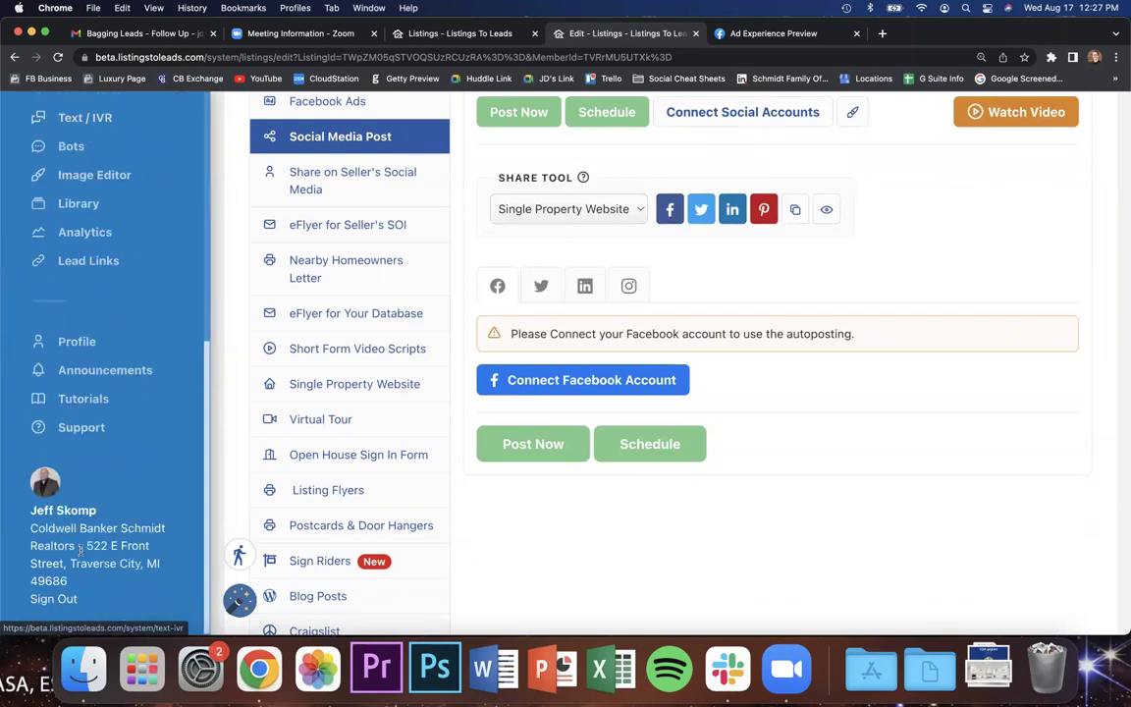
scroll(81, 550, "up", 2)
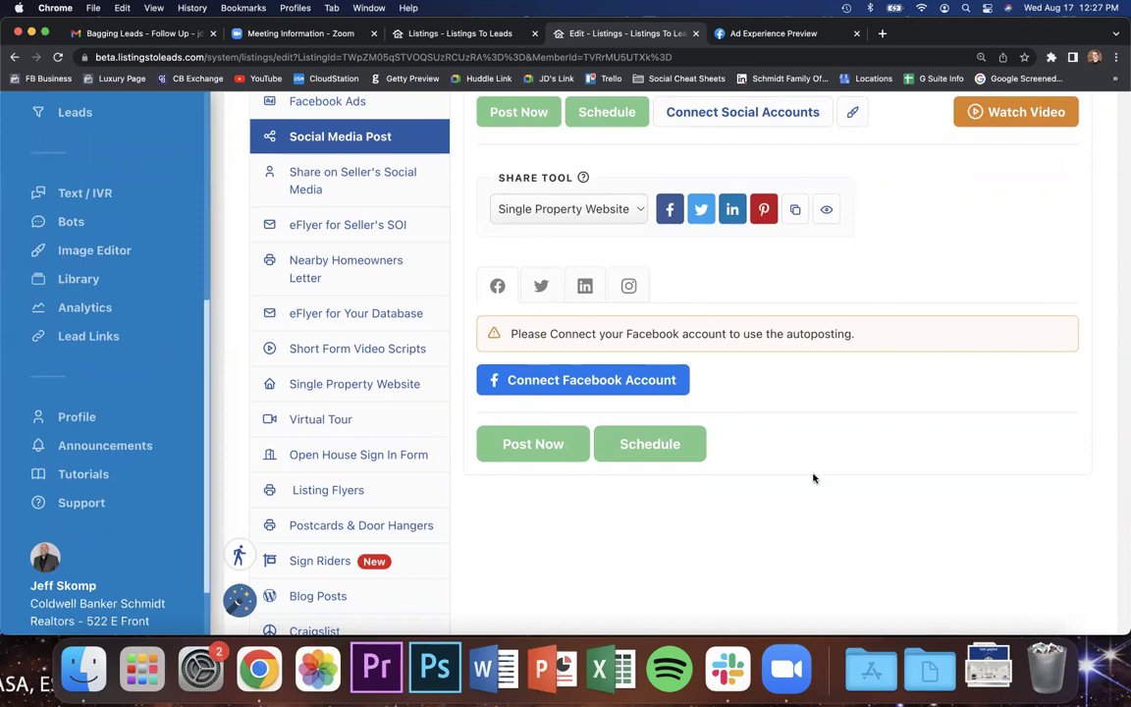
scroll(813, 477, "up", 3)
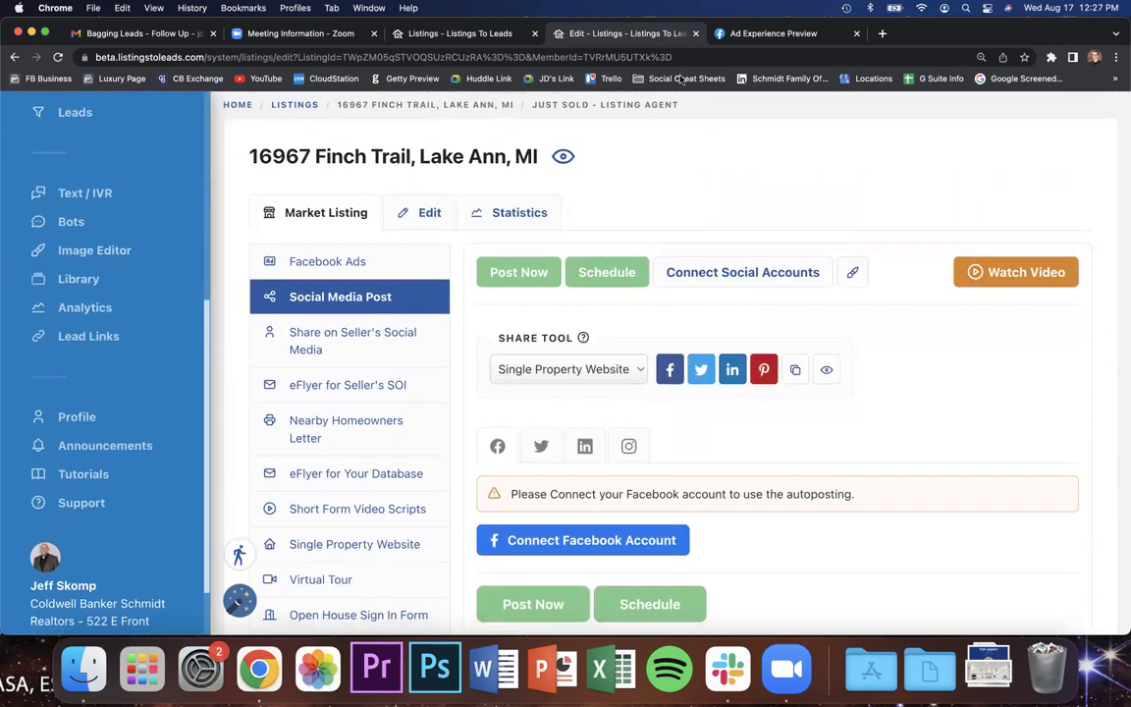